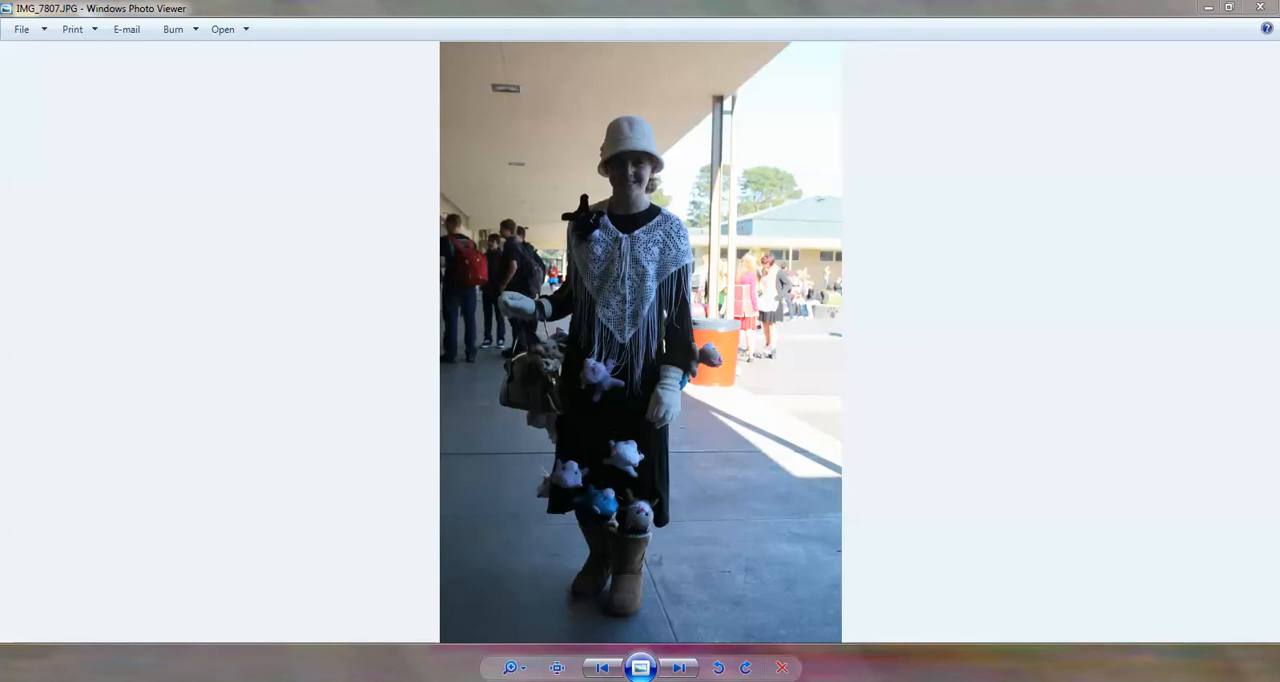
Look through the costume photos from IMG_7807 to IMG_7810, comparing dark and well-lit shots, and close the photo viewer
{"action": "left_click", "coordinate": [677, 668]}
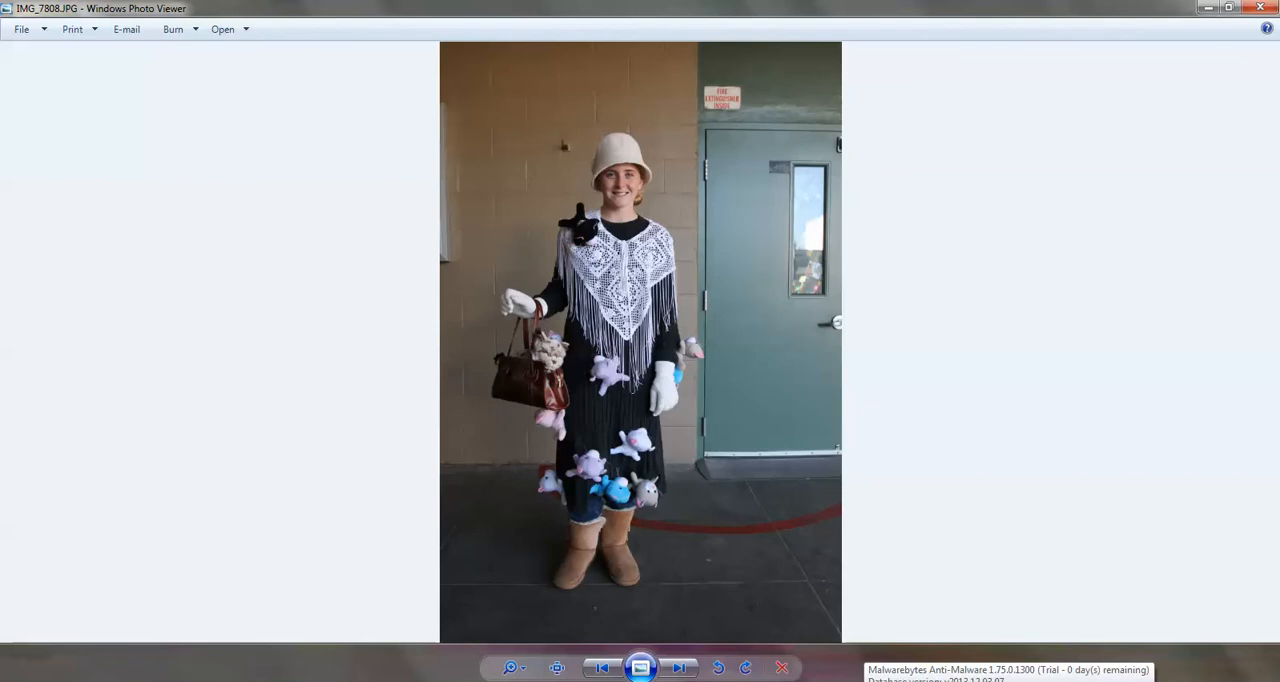
{"action": "left_click", "coordinate": [678, 669]}
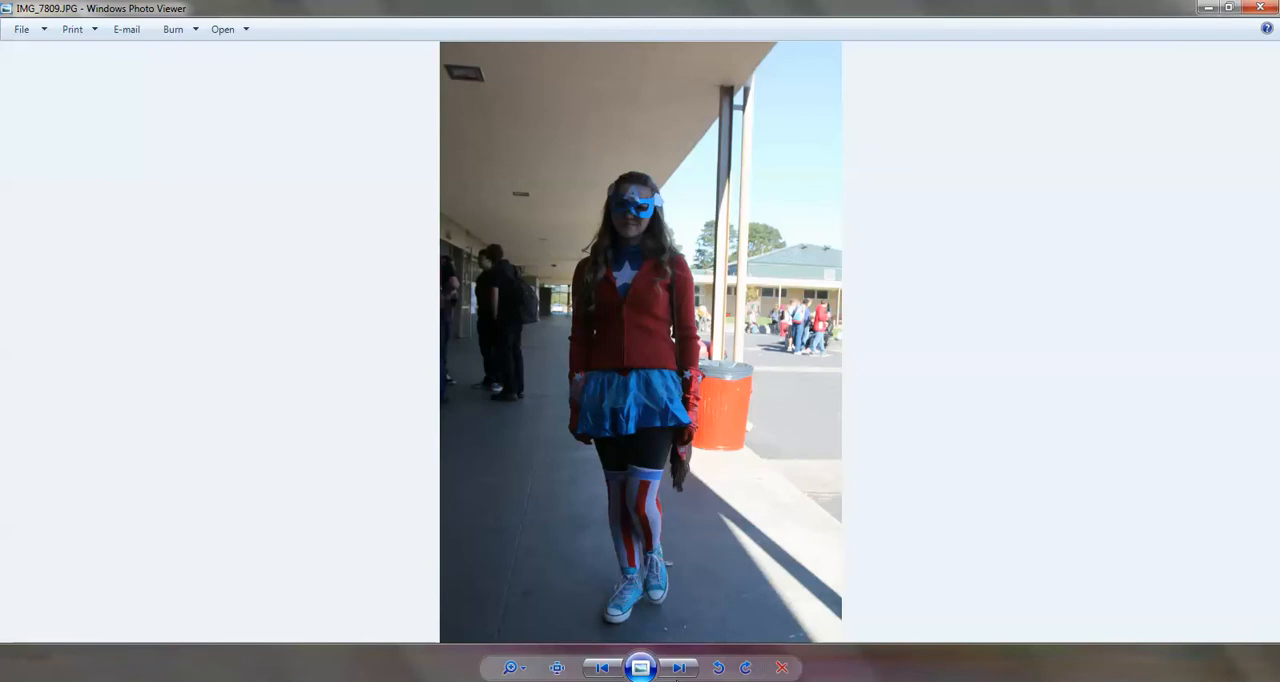
{"action": "left_click", "coordinate": [679, 667]}
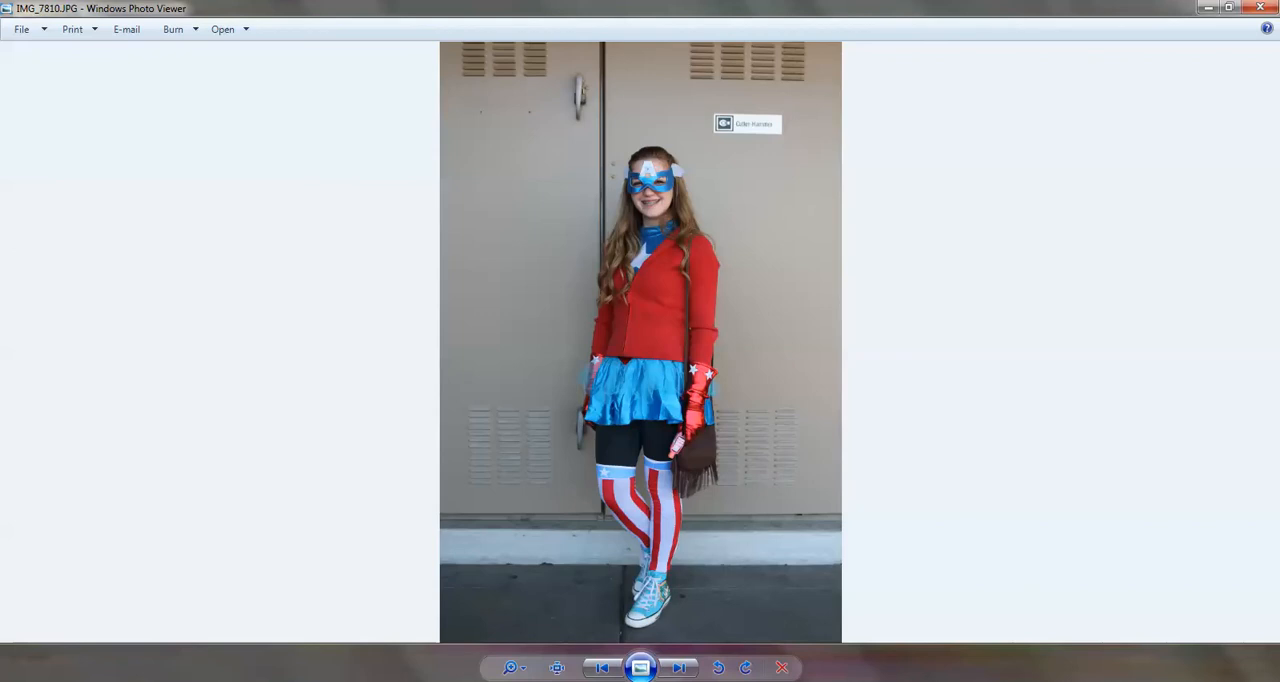
{"action": "left_click", "coordinate": [1259, 10]}
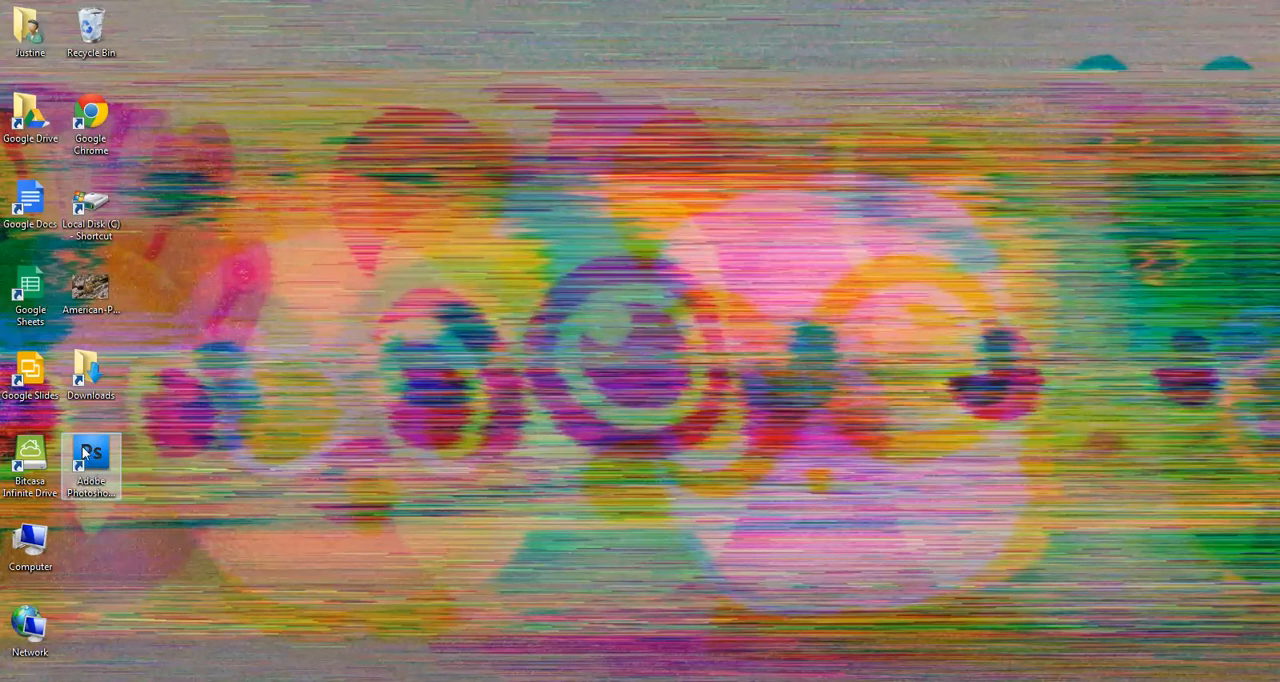
Start Photoshop and browse for an image to open on the MHS-Photo (P:) network drive
{"action": "double_click", "coordinate": [96, 460]}
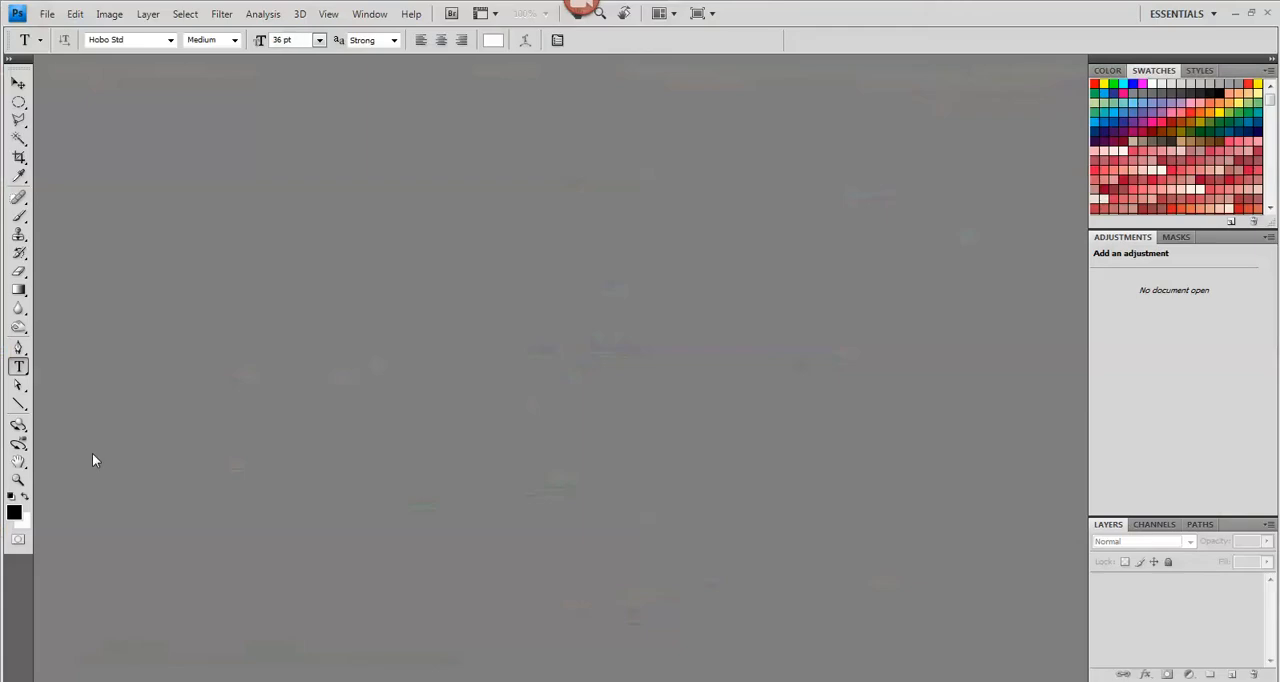
{"action": "left_click", "coordinate": [47, 14]}
{"action": "left_click", "coordinate": [57, 48]}
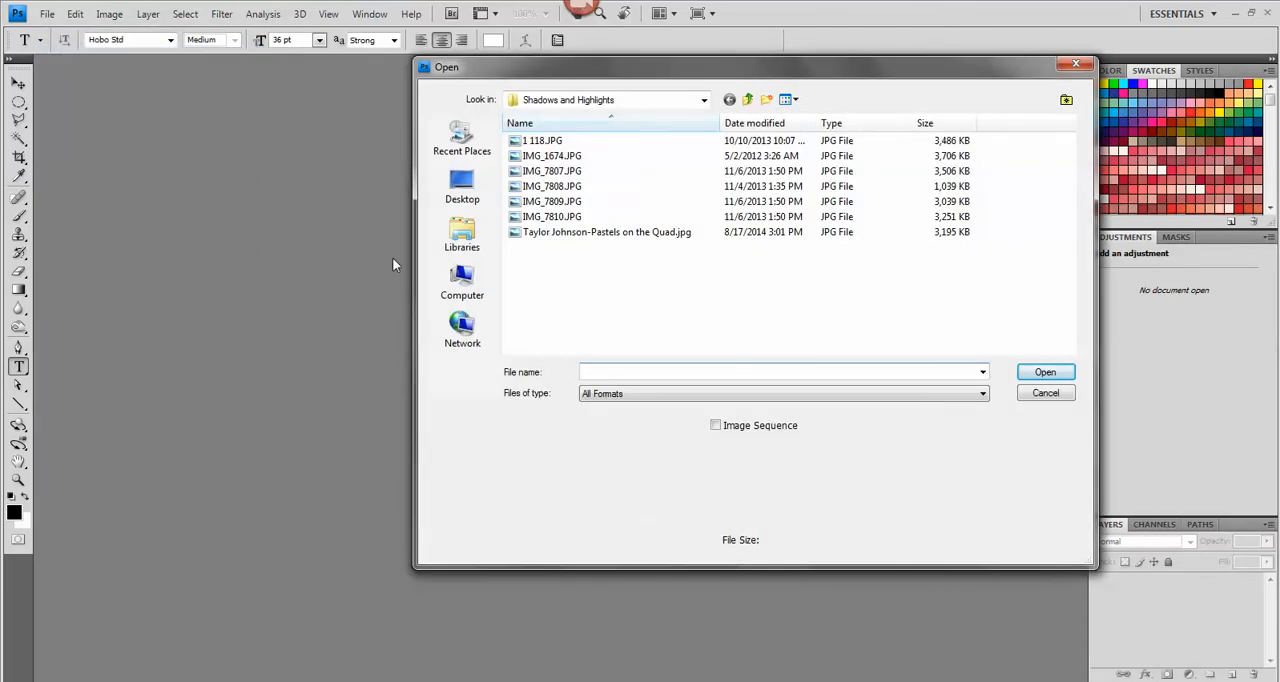
{"action": "left_click", "coordinate": [461, 278]}
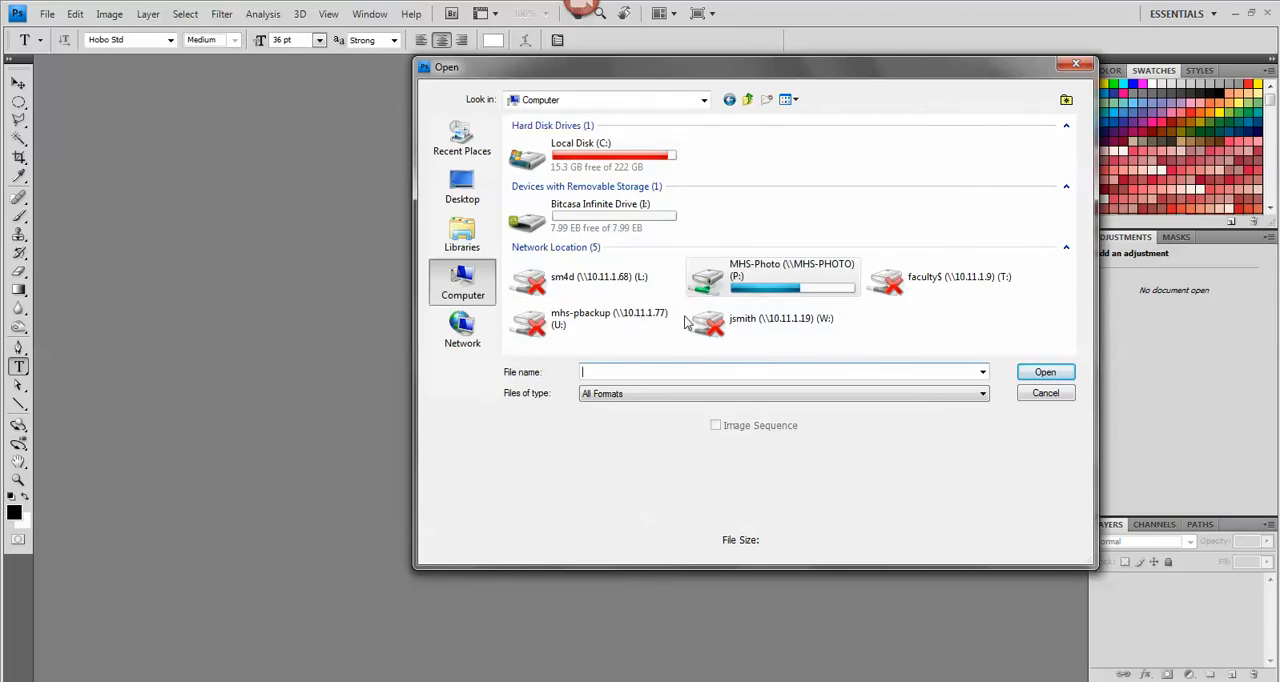
{"action": "double_click", "coordinate": [752, 286]}
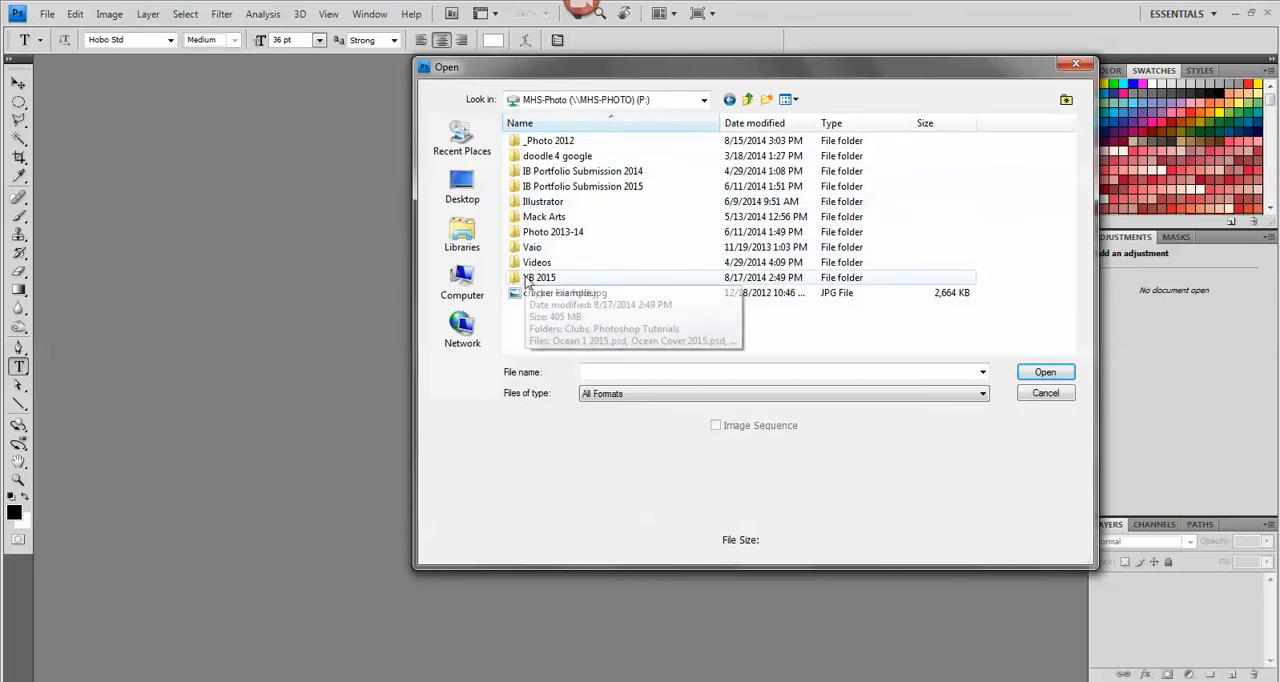
Go into the YB 2015 folder, through Photoshop Tutorials, to the Shadows and Highlights folder
{"action": "left_click", "coordinate": [541, 278]}
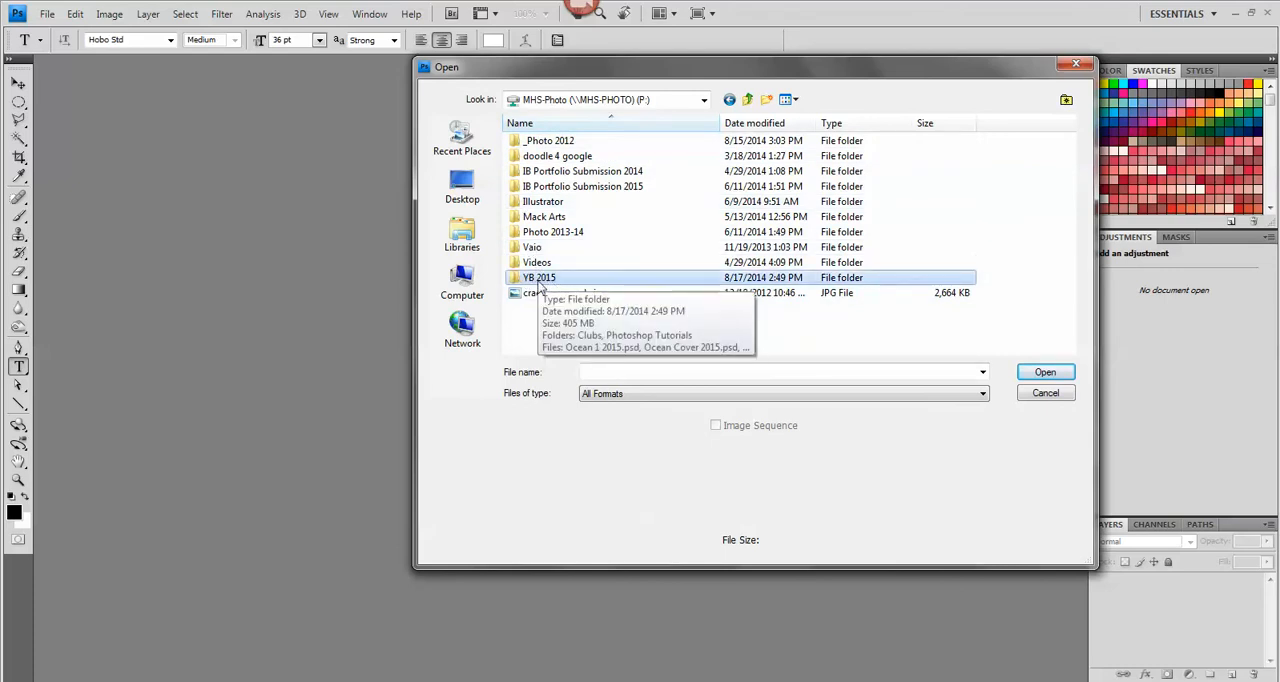
{"action": "double_click", "coordinate": [519, 280]}
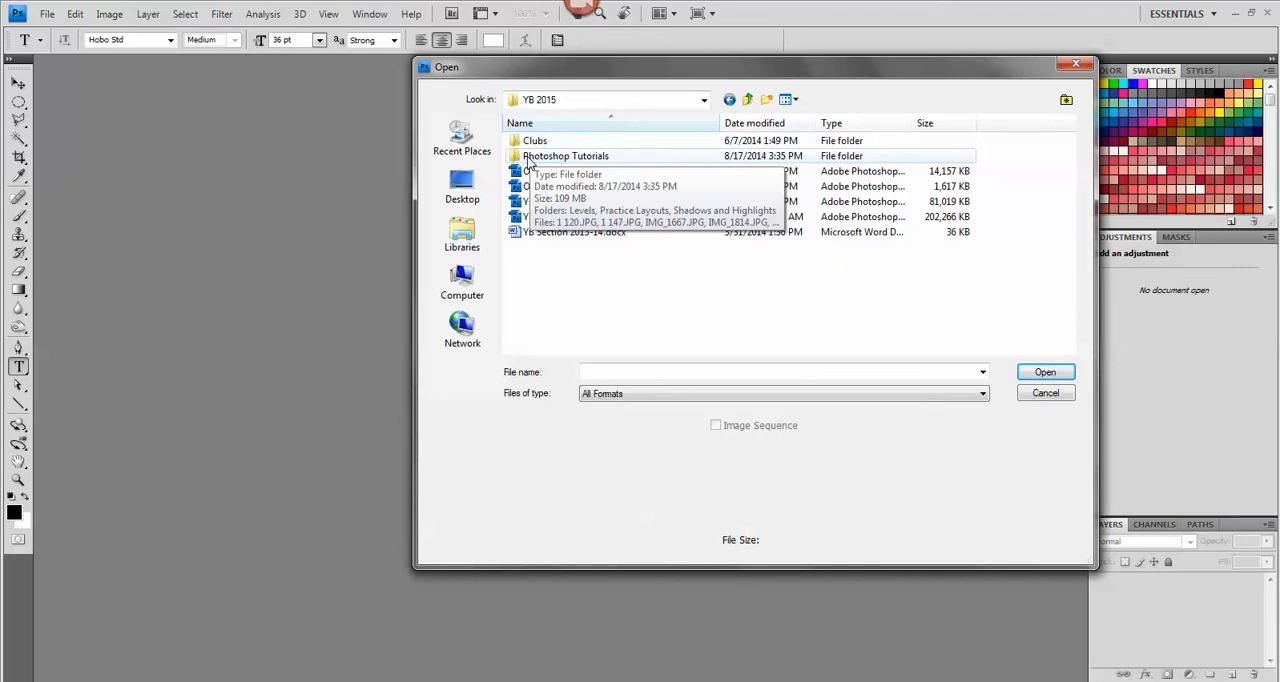
{"action": "double_click", "coordinate": [530, 158]}
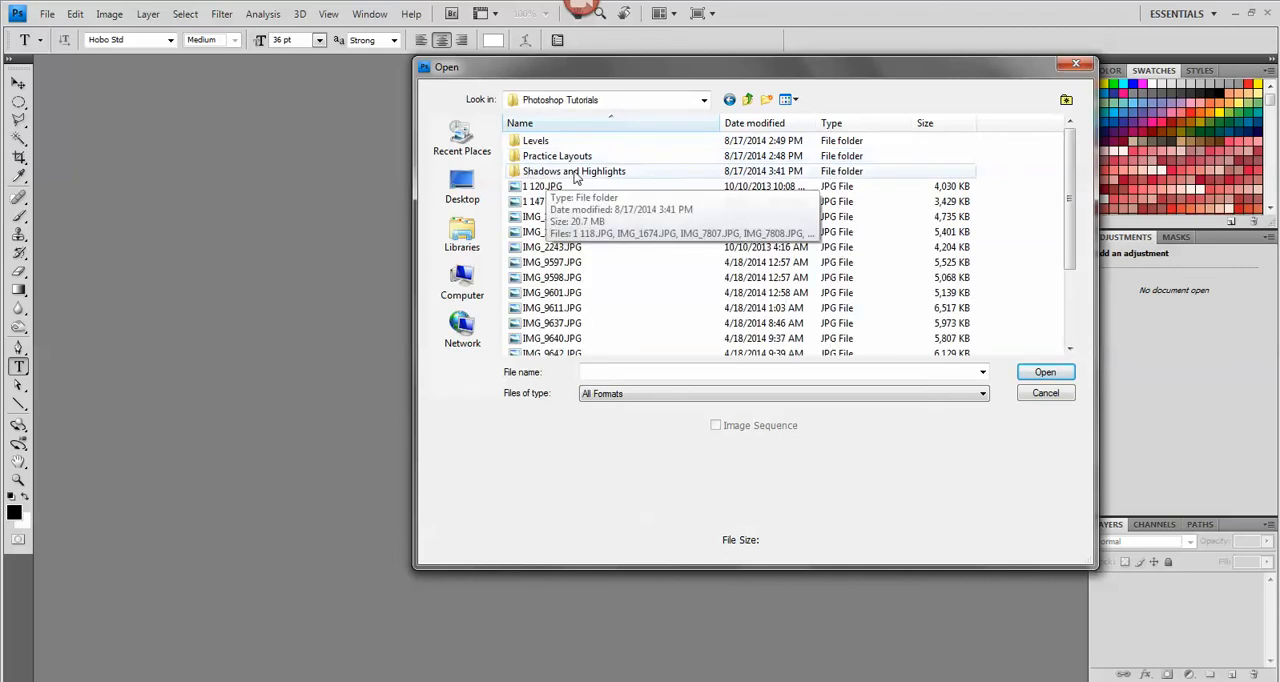
{"action": "double_click", "coordinate": [575, 172]}
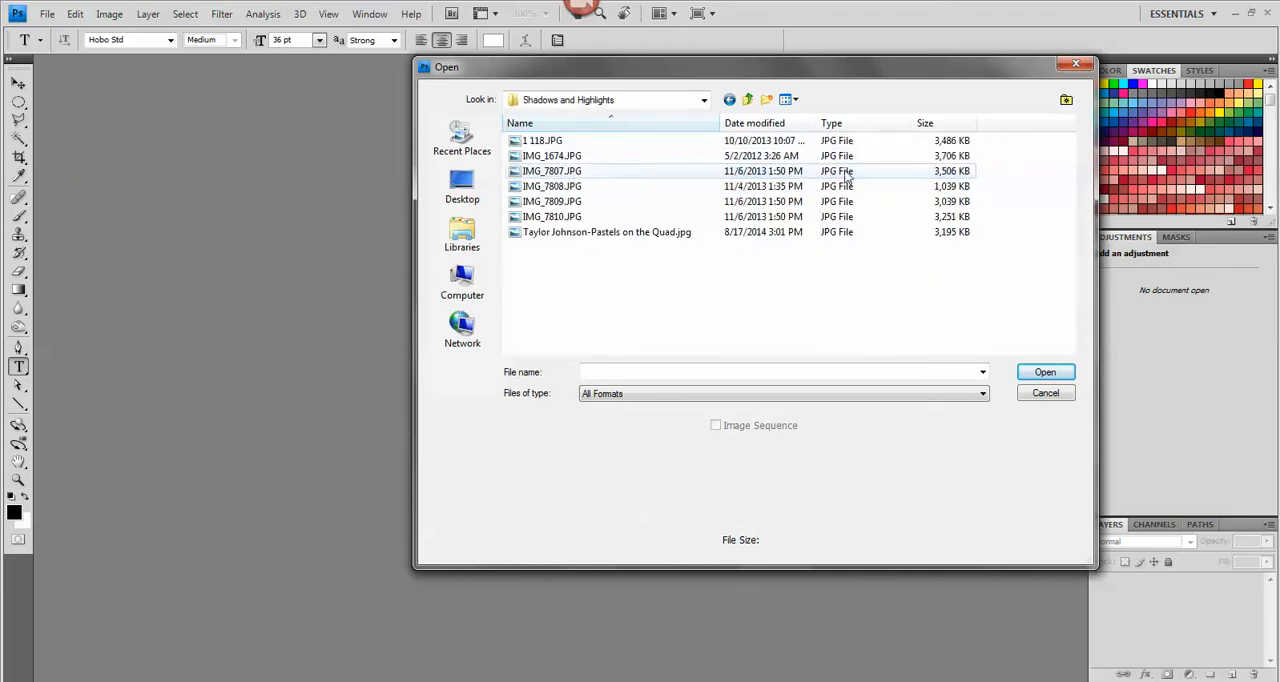
Show the folder's files as large icons and open the photo 1 118.JPG
{"action": "left_click", "coordinate": [795, 102]}
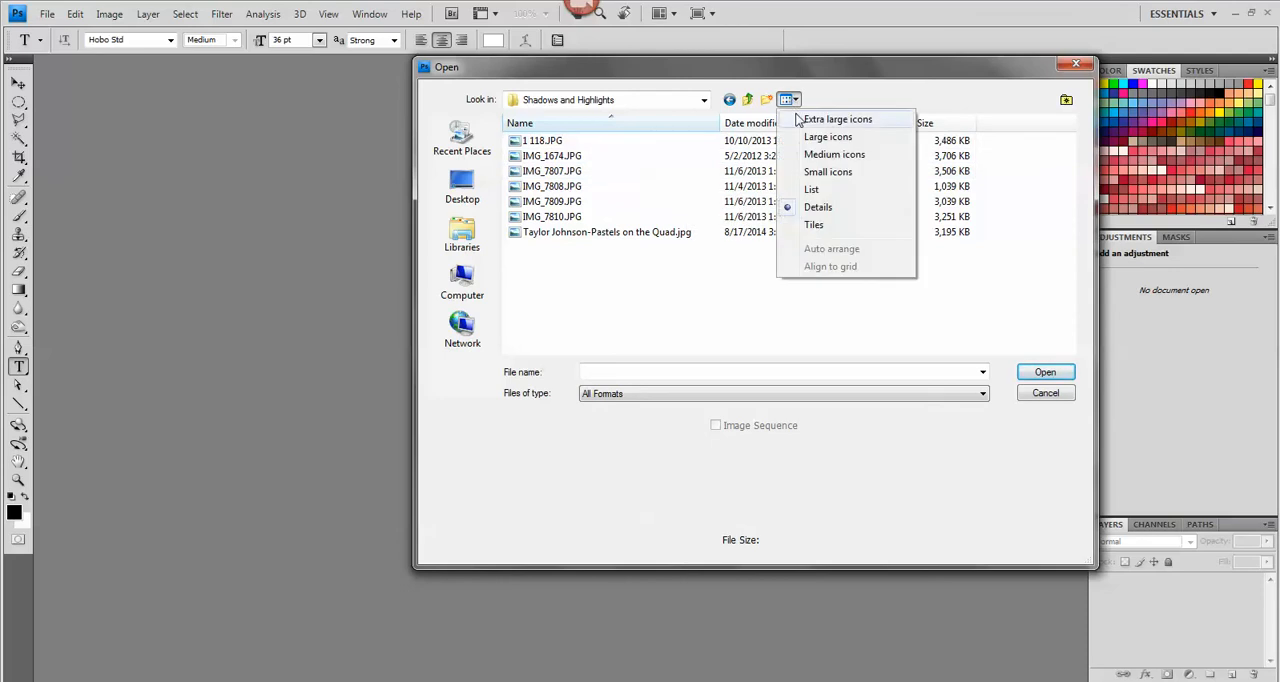
{"action": "left_click", "coordinate": [827, 137]}
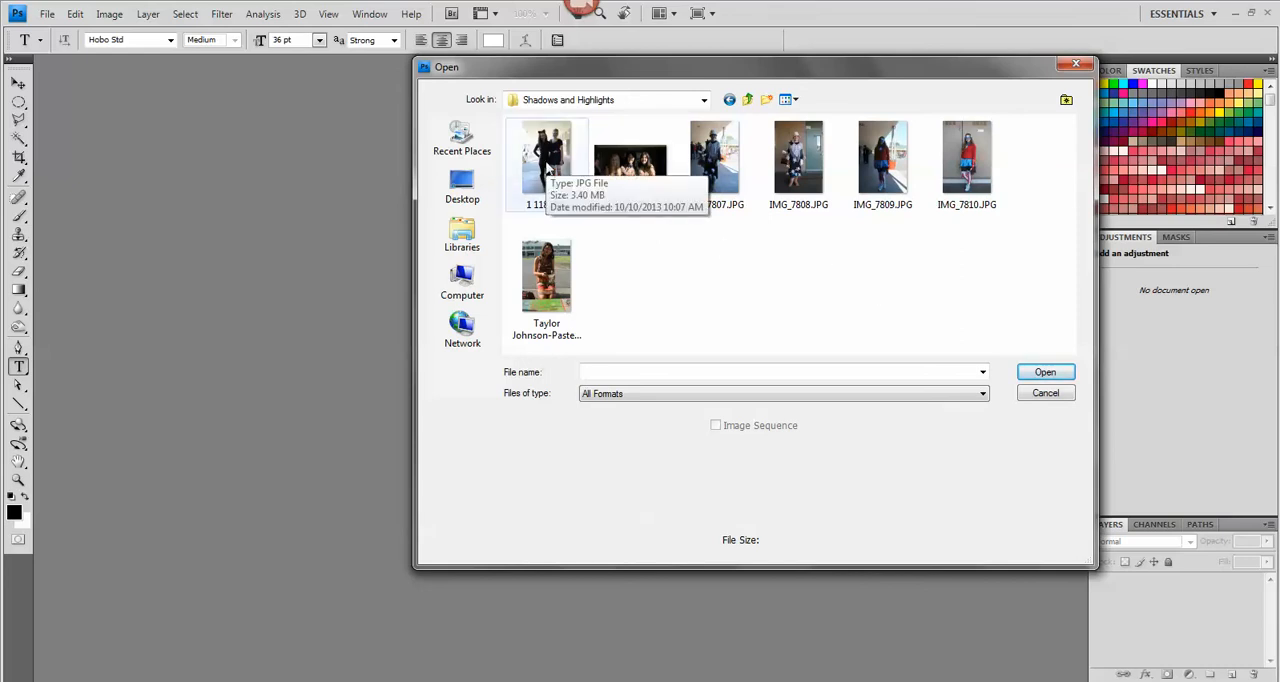
{"action": "left_click", "coordinate": [560, 175]}
{"action": "left_click", "coordinate": [1045, 372]}
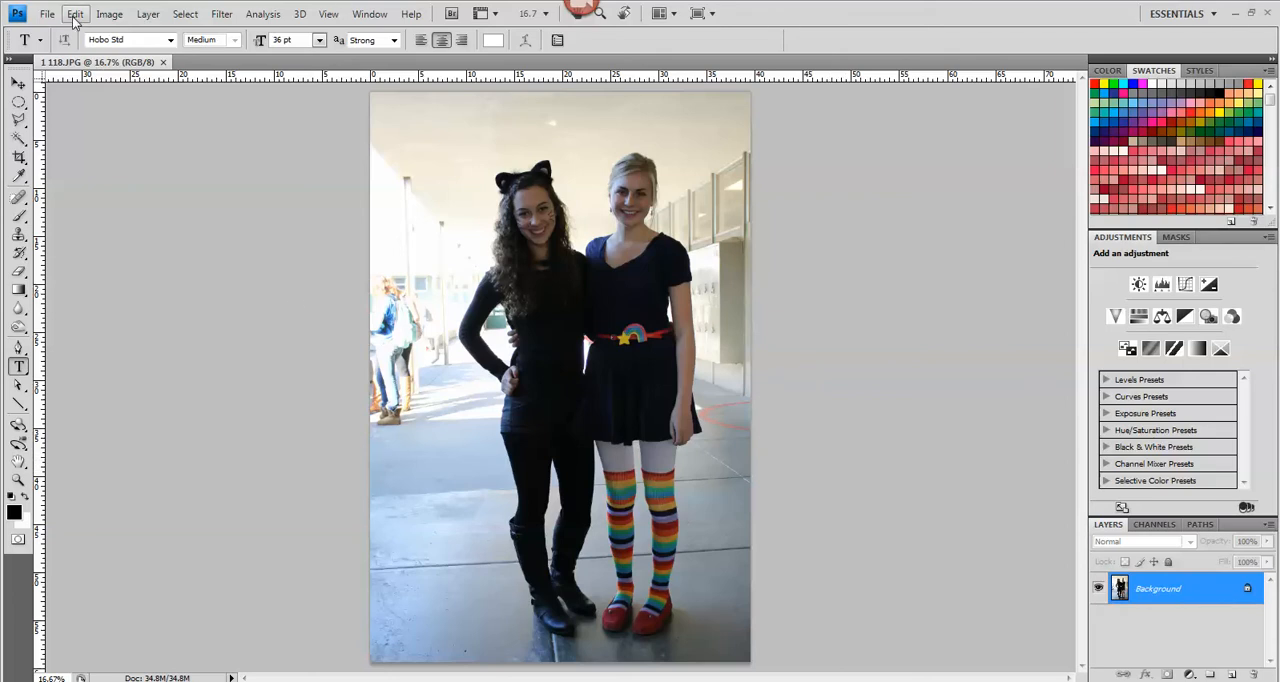
Start the Shadows/Highlights adjustment on the photo and move its dialog slightly aside
{"action": "left_click", "coordinate": [109, 14]}
{"action": "mouse_move", "coordinate": [120, 60]}
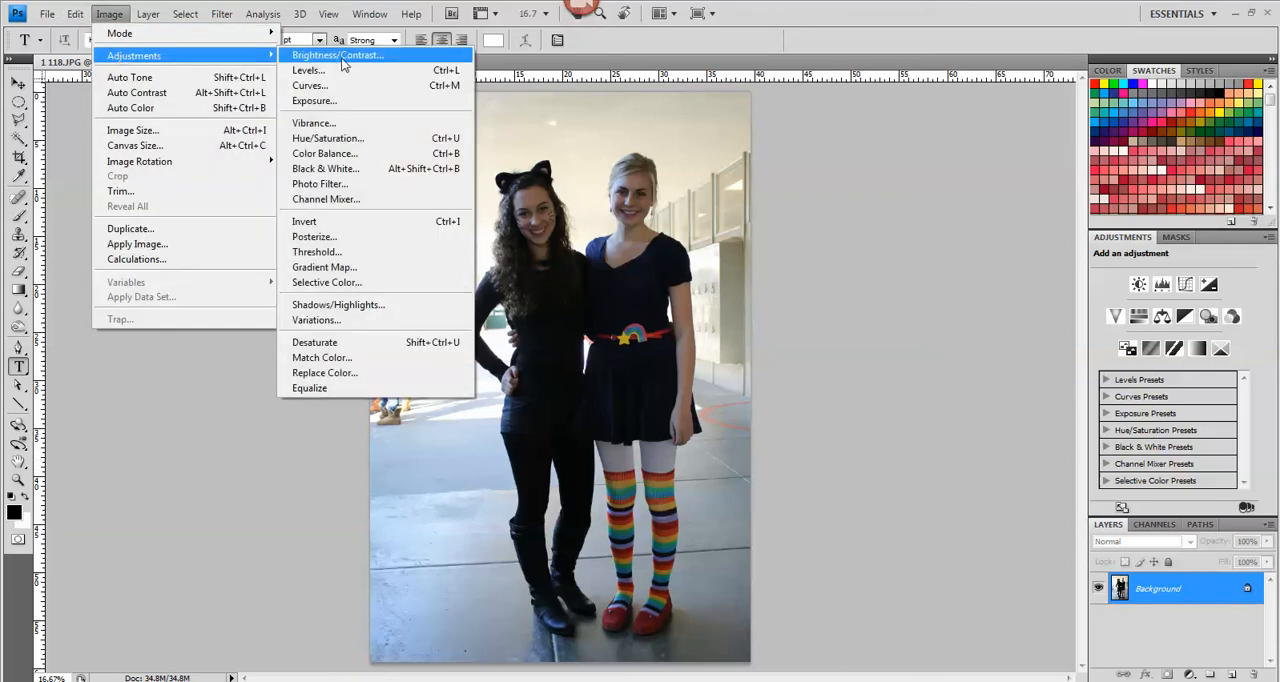
{"action": "left_click", "coordinate": [345, 308]}
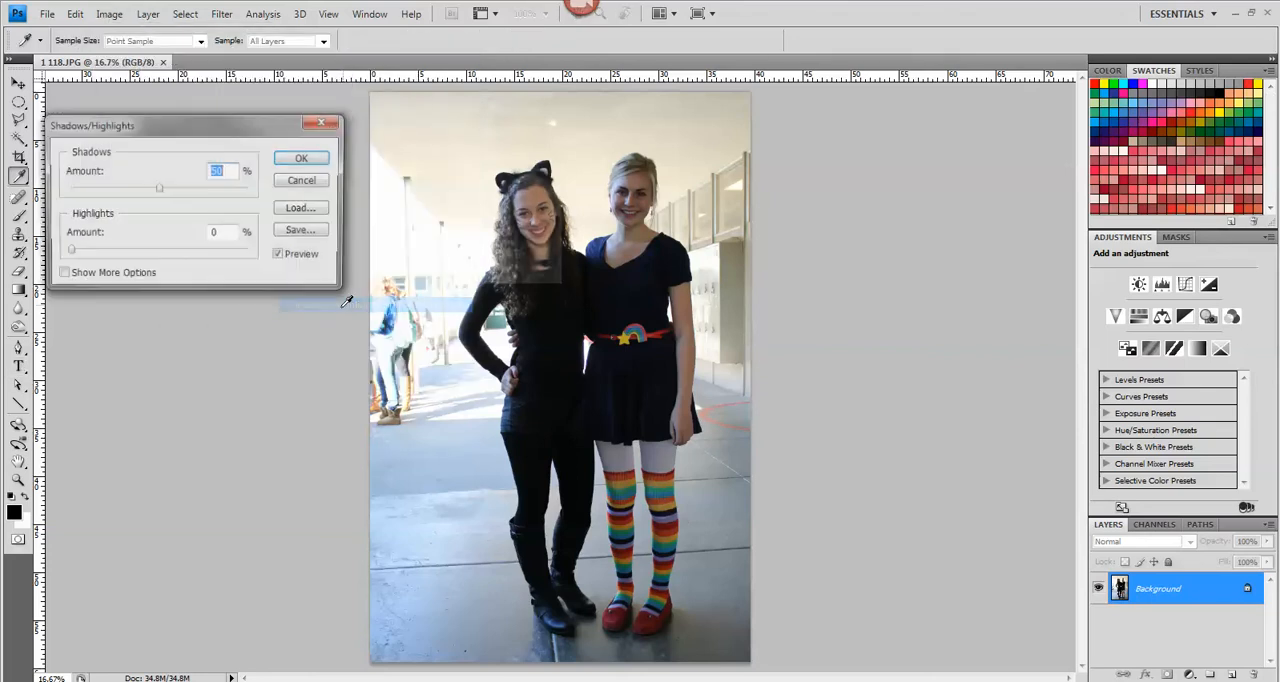
{"action": "left_click_drag", "start_coordinate": [173, 131], "coordinate": [216, 121]}
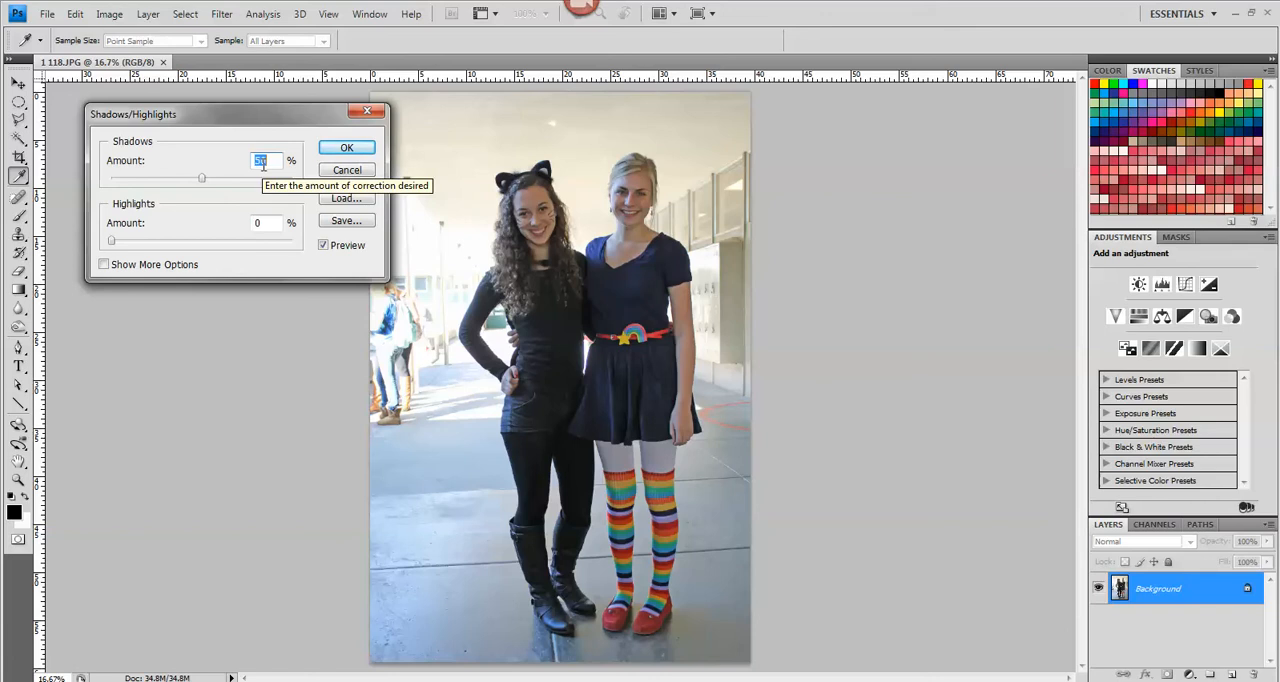
Try out Shadows amounts of 0, 27 and 97 % to compare their effect on the photo
{"action": "left_click_drag", "start_coordinate": [202, 178], "coordinate": [100, 185]}
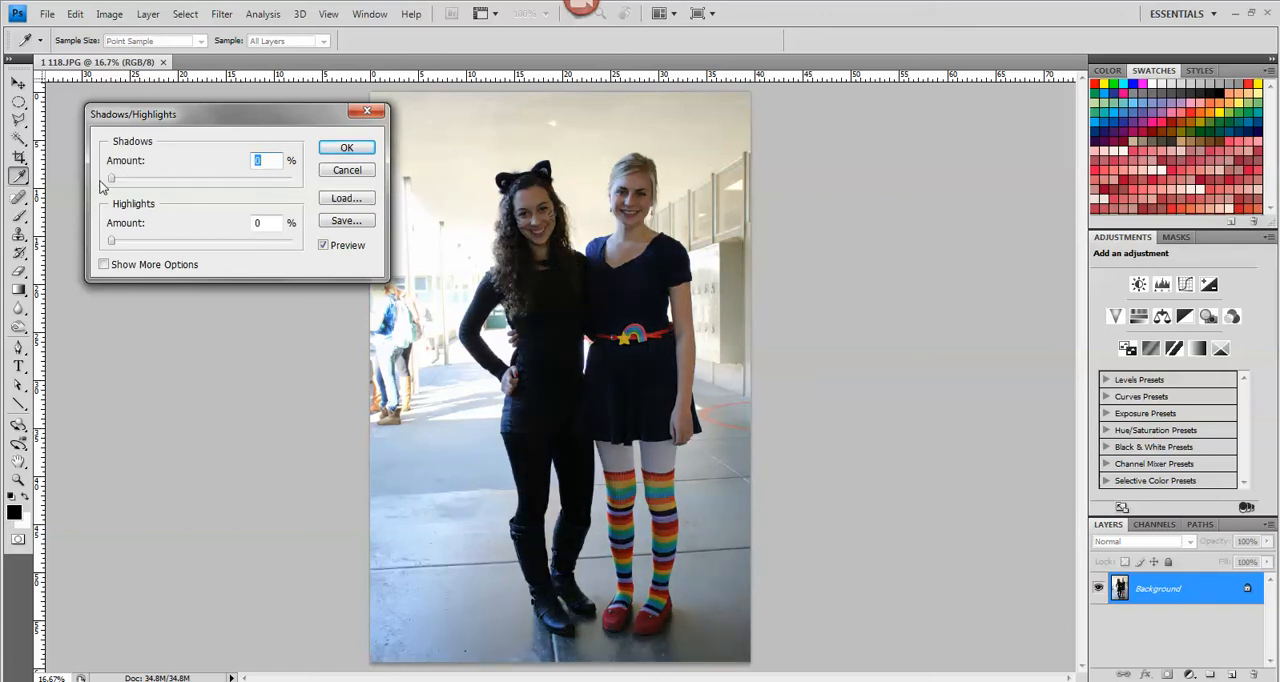
{"action": "left_click_drag", "start_coordinate": [111, 183], "coordinate": [121, 183]}
{"action": "left_click_drag", "start_coordinate": [128, 183], "coordinate": [163, 181]}
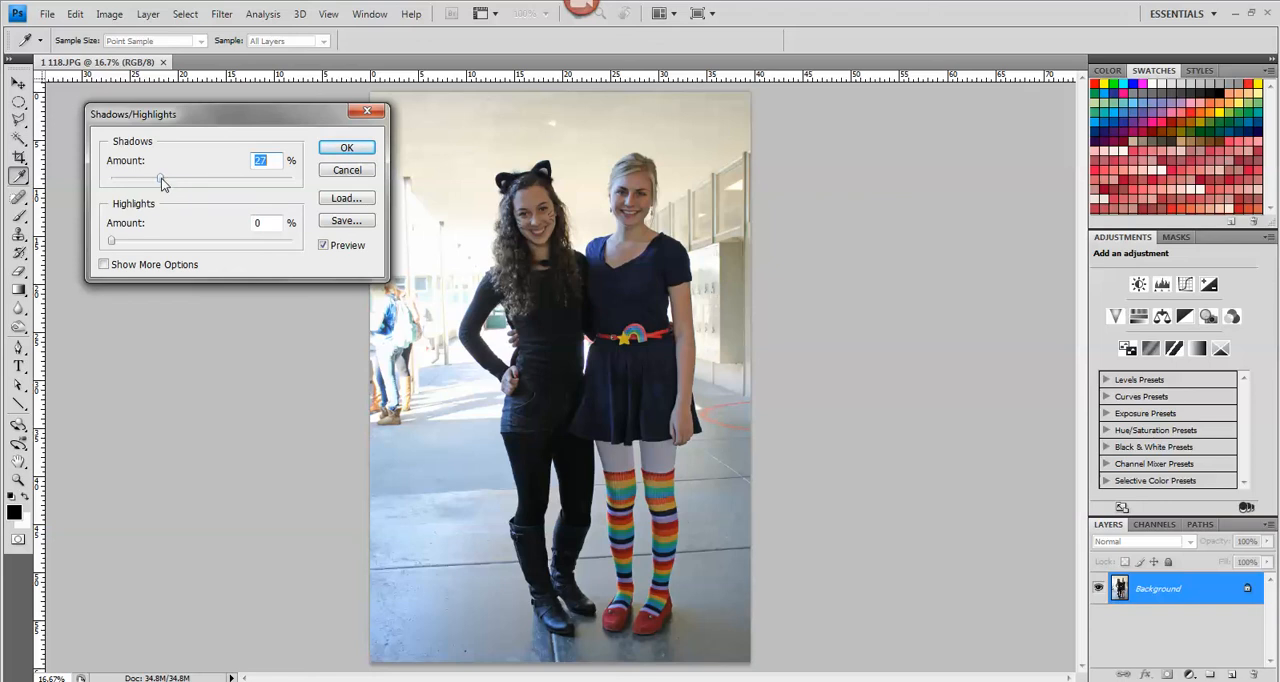
{"action": "left_click_drag", "start_coordinate": [162, 183], "coordinate": [286, 183]}
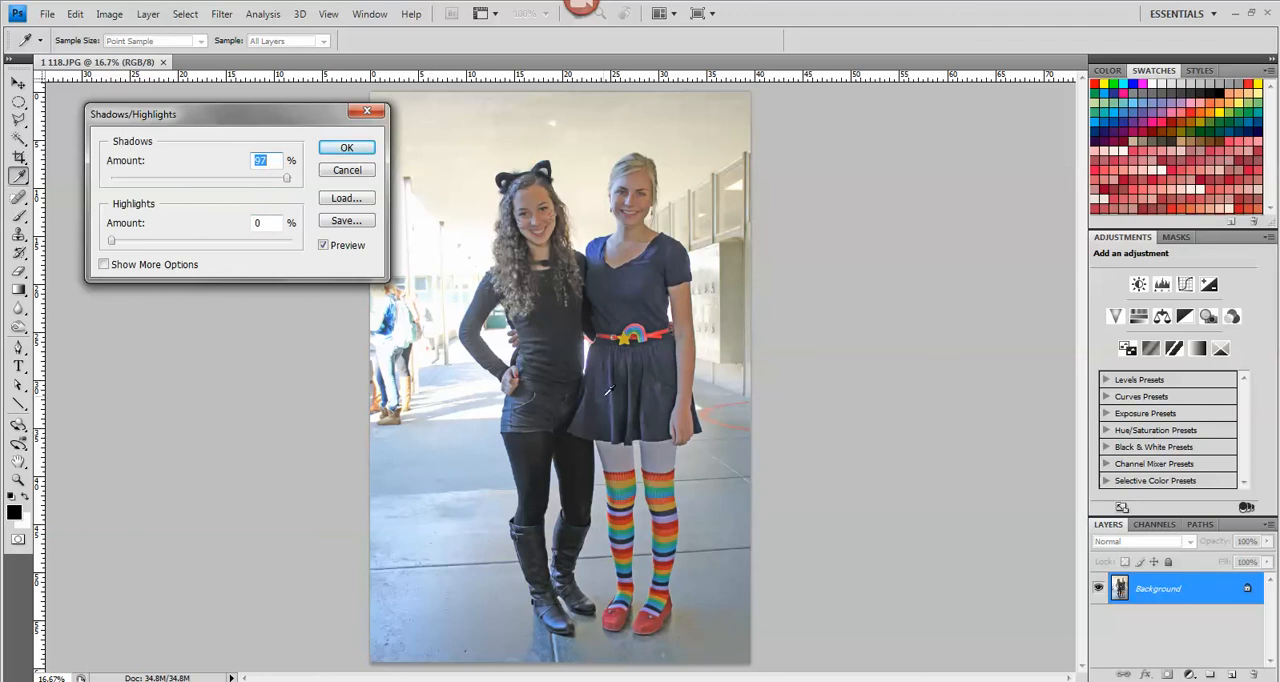
{"action": "left_click_drag", "start_coordinate": [285, 180], "coordinate": [101, 188]}
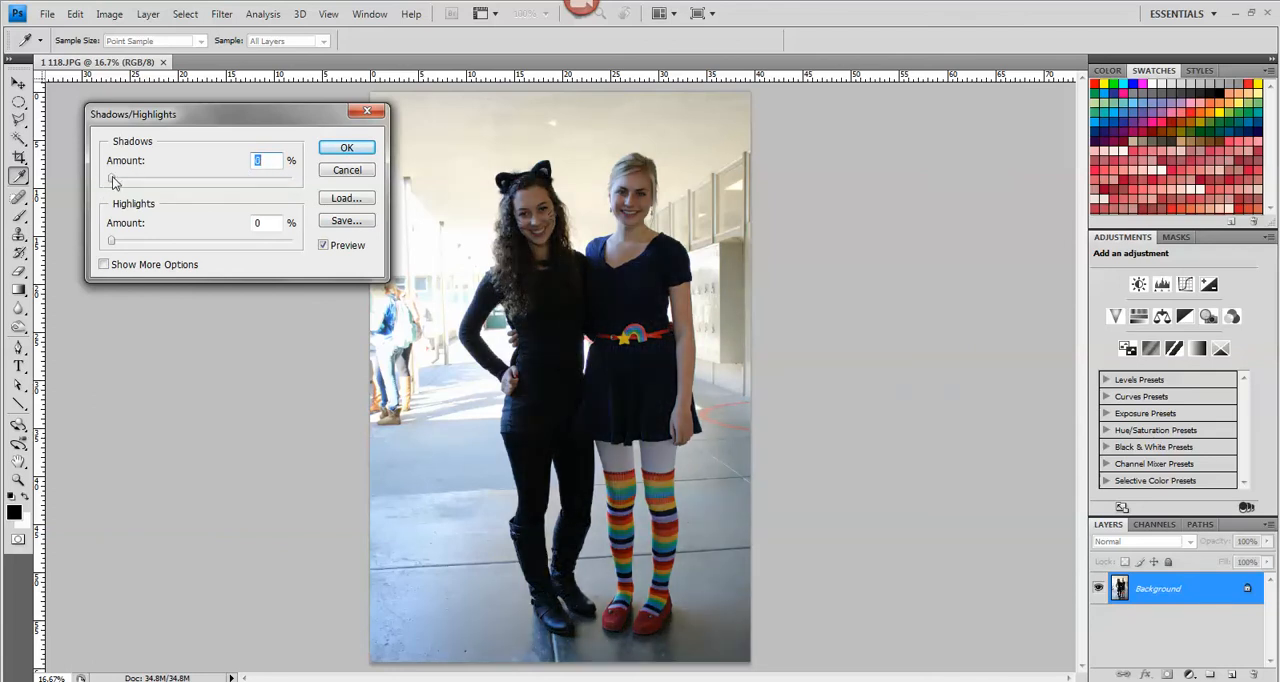
Set the Shadows amount to 24 % and apply the adjustment to the photo
{"action": "left_click_drag", "start_coordinate": [111, 181], "coordinate": [156, 184]}
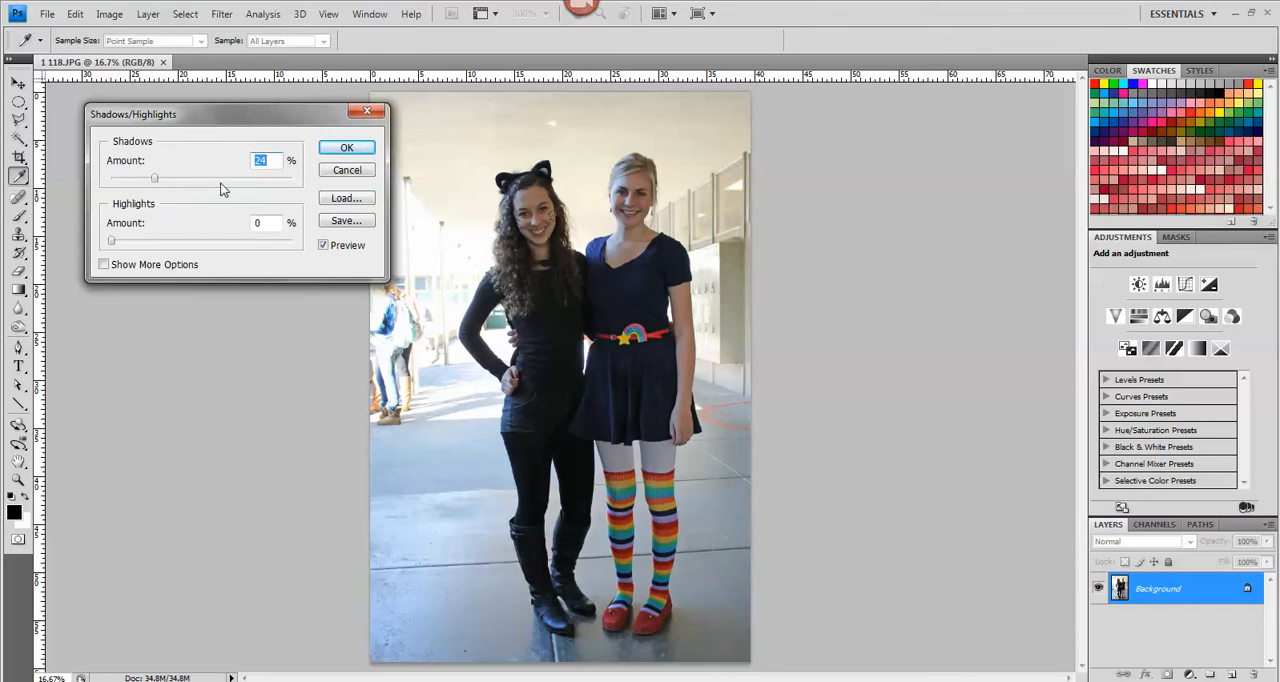
{"action": "left_click", "coordinate": [340, 149]}
{"action": "key", "text": "t"}
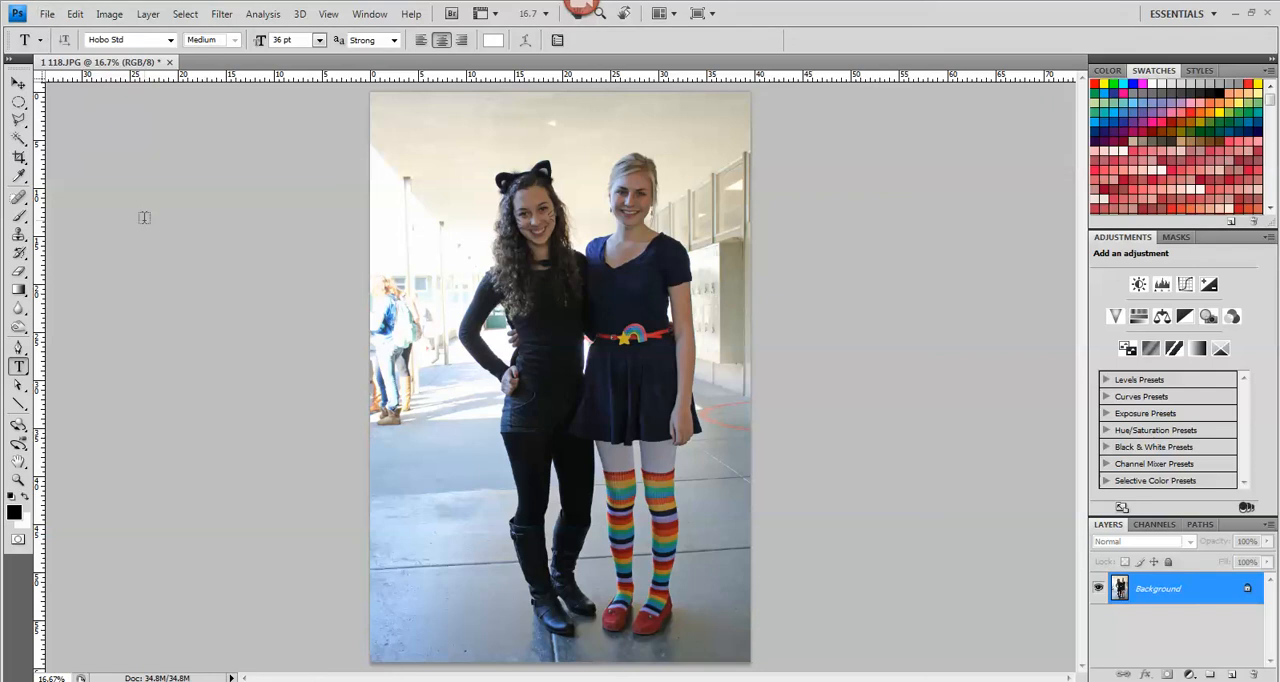
Open the photo IMG_1674.JPG from the Shadows and Highlights folder
{"action": "left_click", "coordinate": [47, 14]}
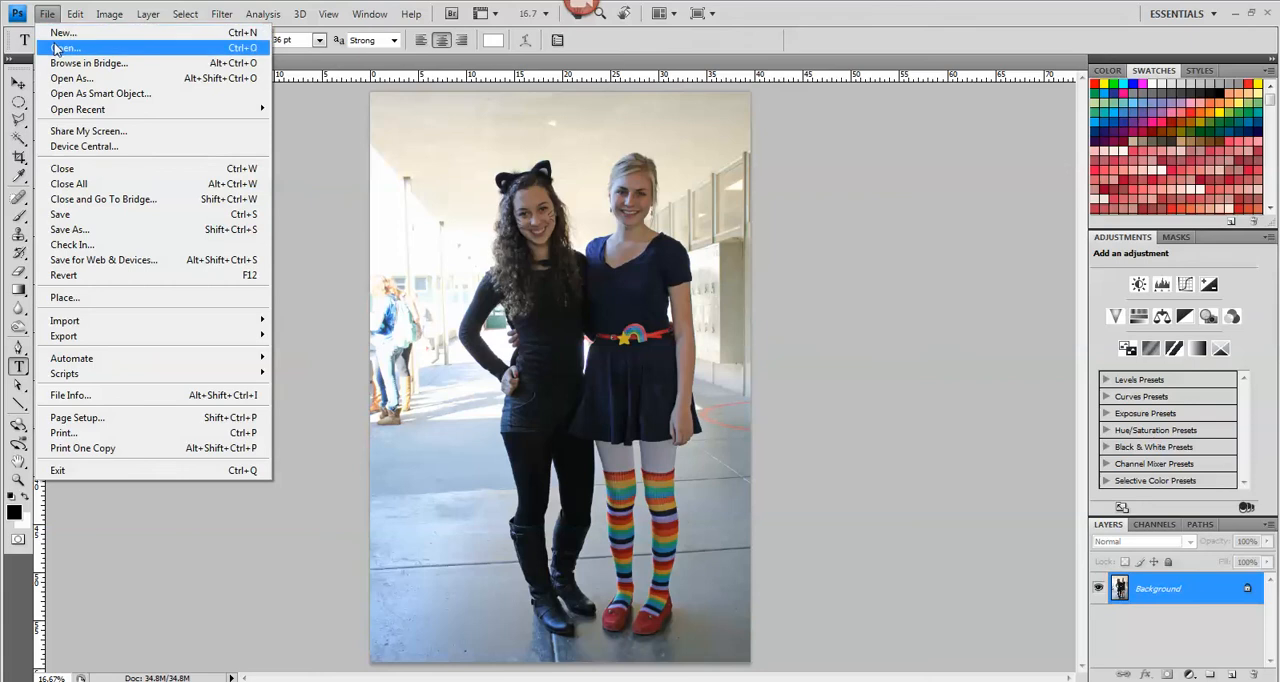
{"action": "left_click", "coordinate": [62, 47]}
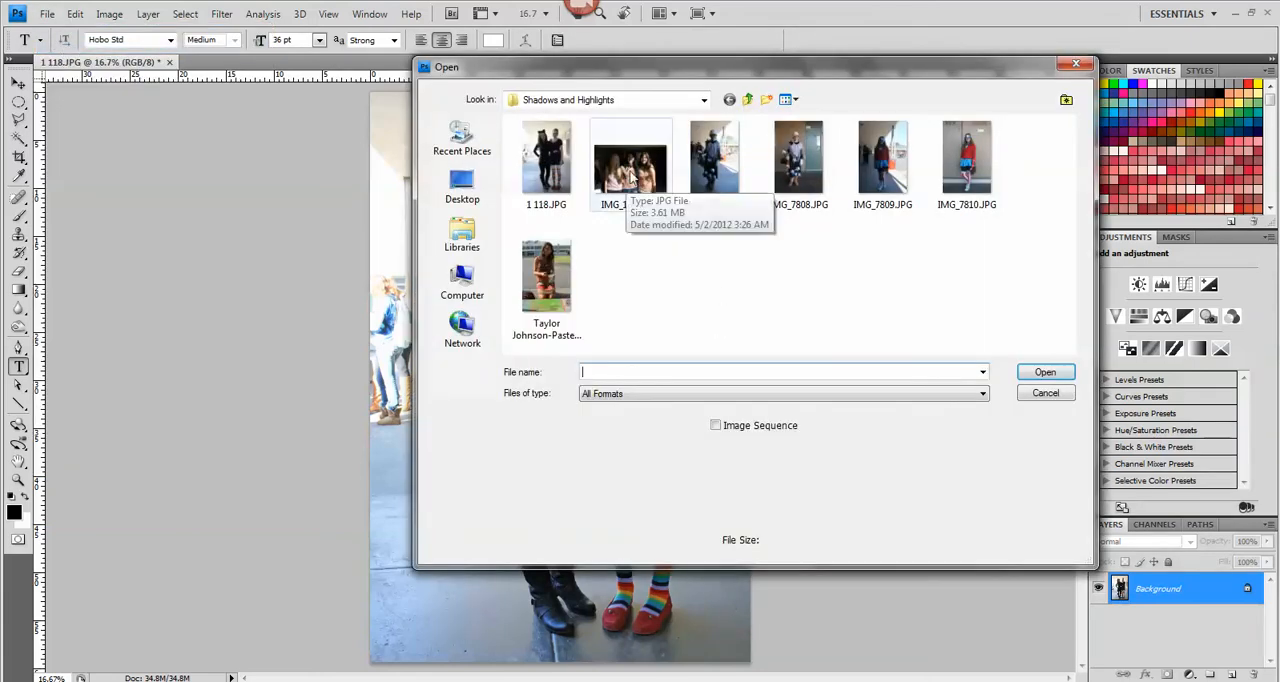
{"action": "left_click", "coordinate": [632, 178]}
{"action": "left_click", "coordinate": [1045, 372]}
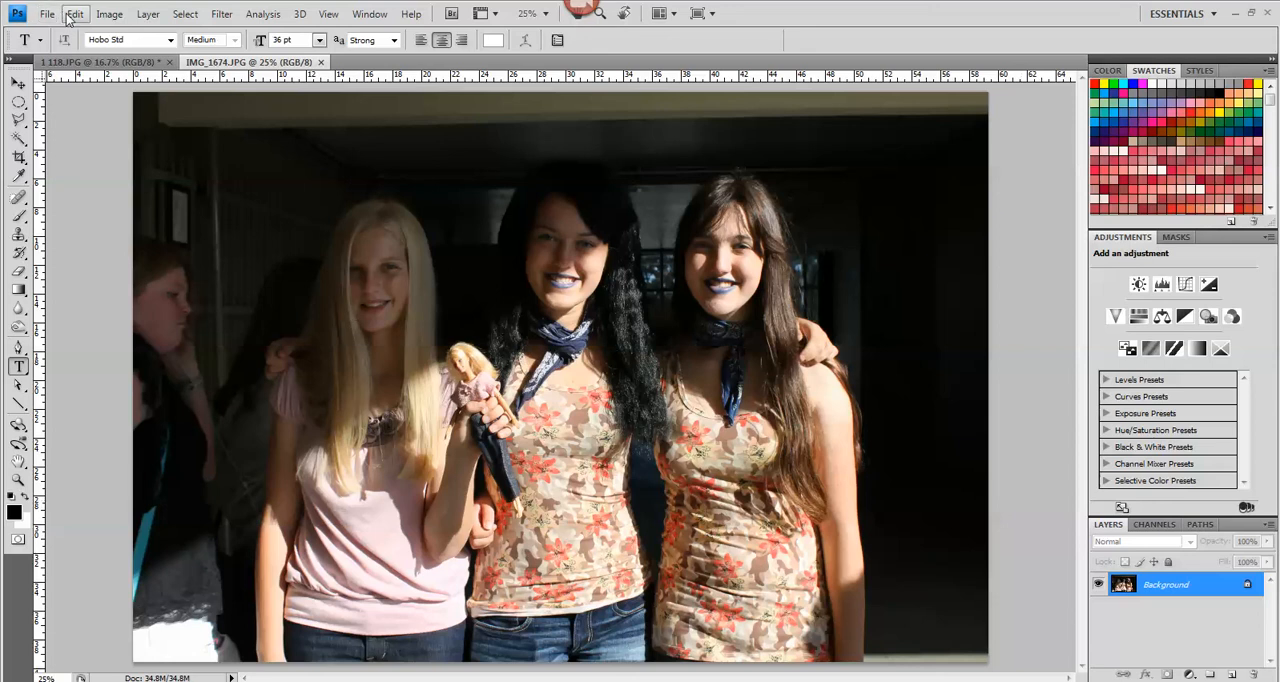
Apply a Shadows/Highlights adjustment with a Shadows amount of 34 % to the photo of the three girls
{"action": "left_click", "coordinate": [107, 15]}
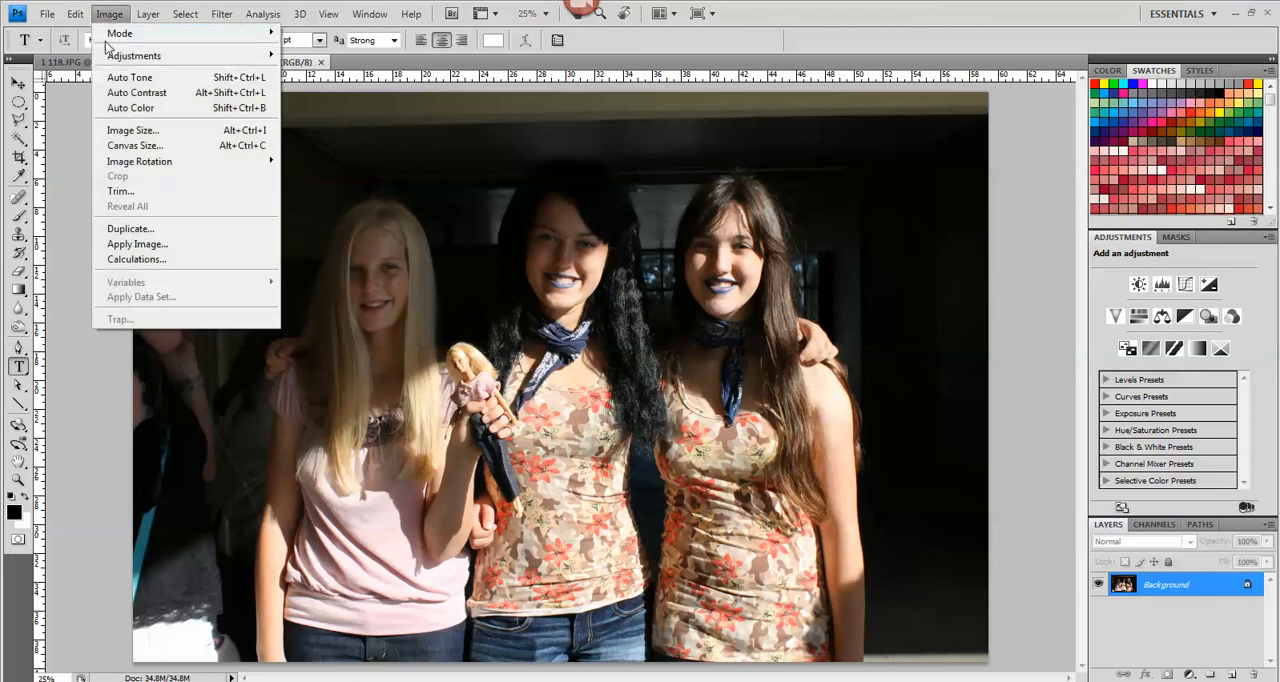
{"action": "mouse_move", "coordinate": [110, 55]}
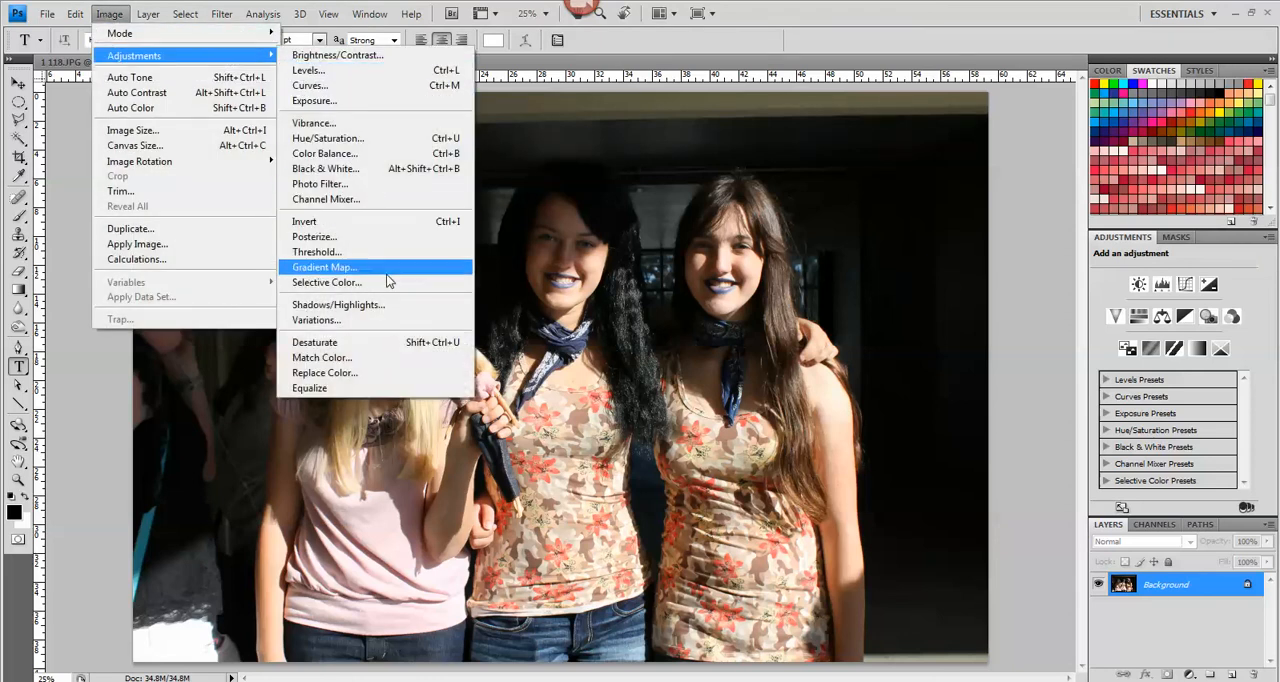
{"action": "left_click", "coordinate": [398, 304]}
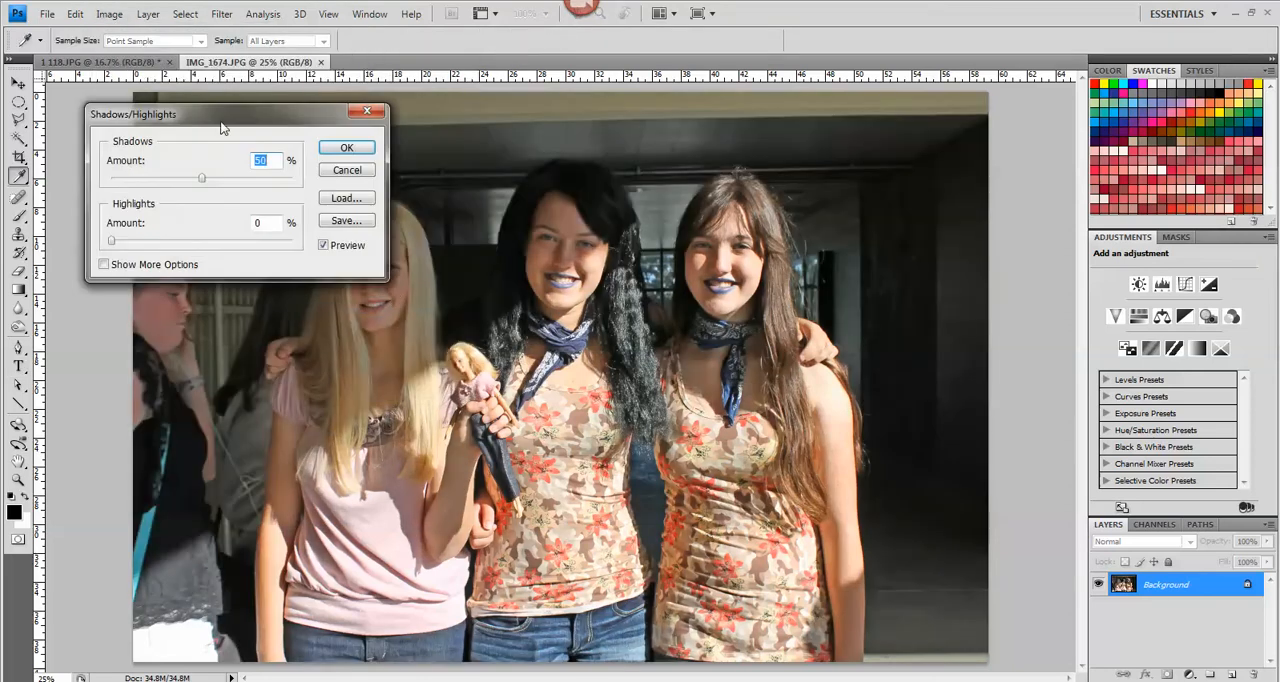
{"action": "left_click_drag", "start_coordinate": [250, 119], "coordinate": [180, 53]}
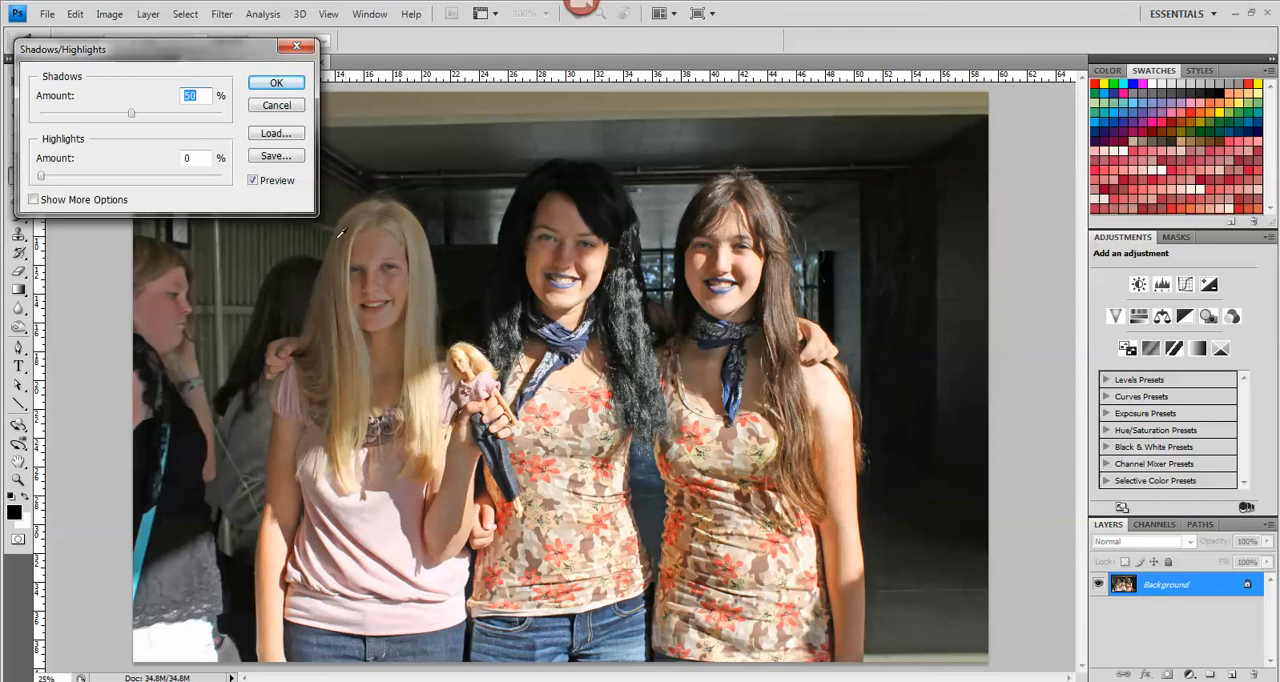
{"action": "left_click_drag", "start_coordinate": [132, 113], "coordinate": [104, 118]}
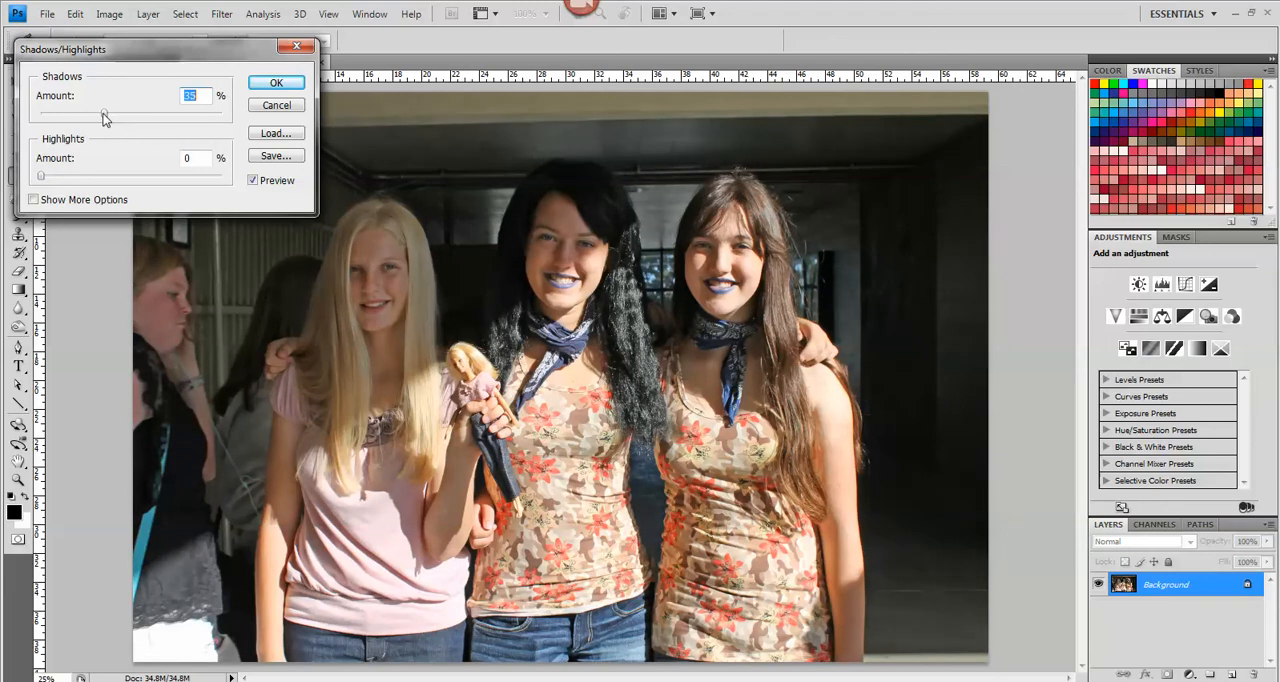
{"action": "left_click", "coordinate": [276, 83]}
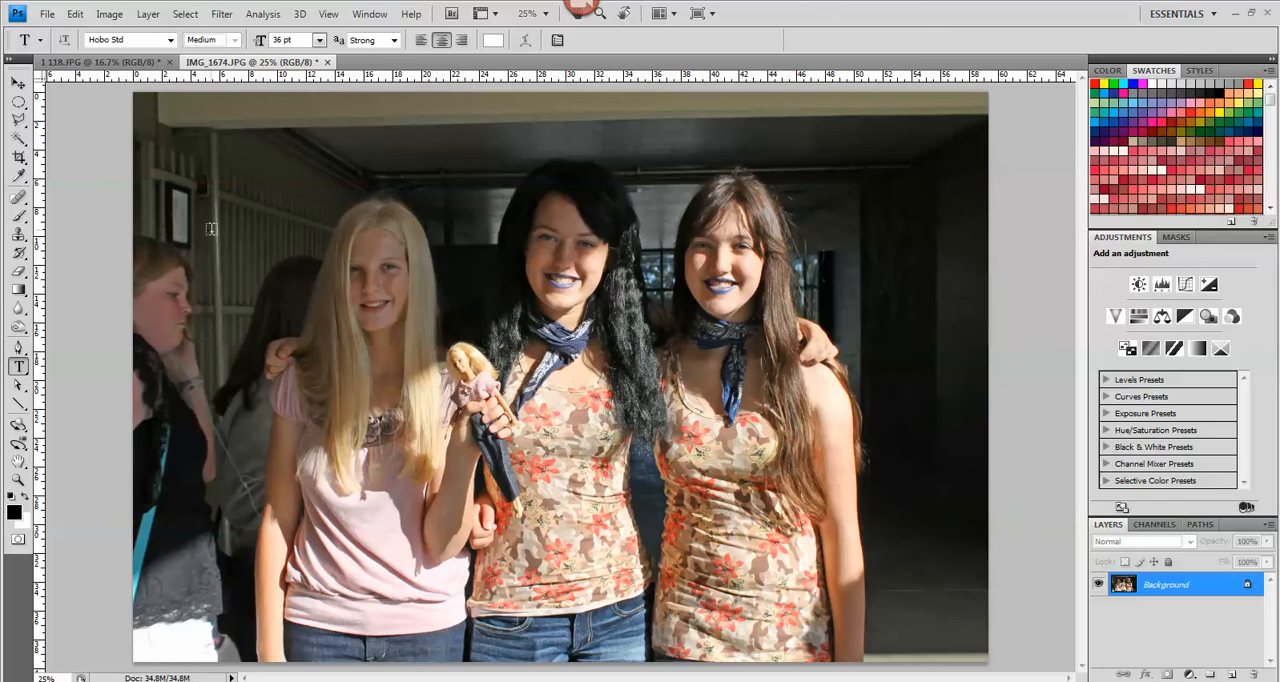
Save the photo of the three girls as a new JPEG named Twin Day1 in the Shadows and Highlights folder, at quality 10 (Maximum)
{"action": "left_click", "coordinate": [46, 16]}
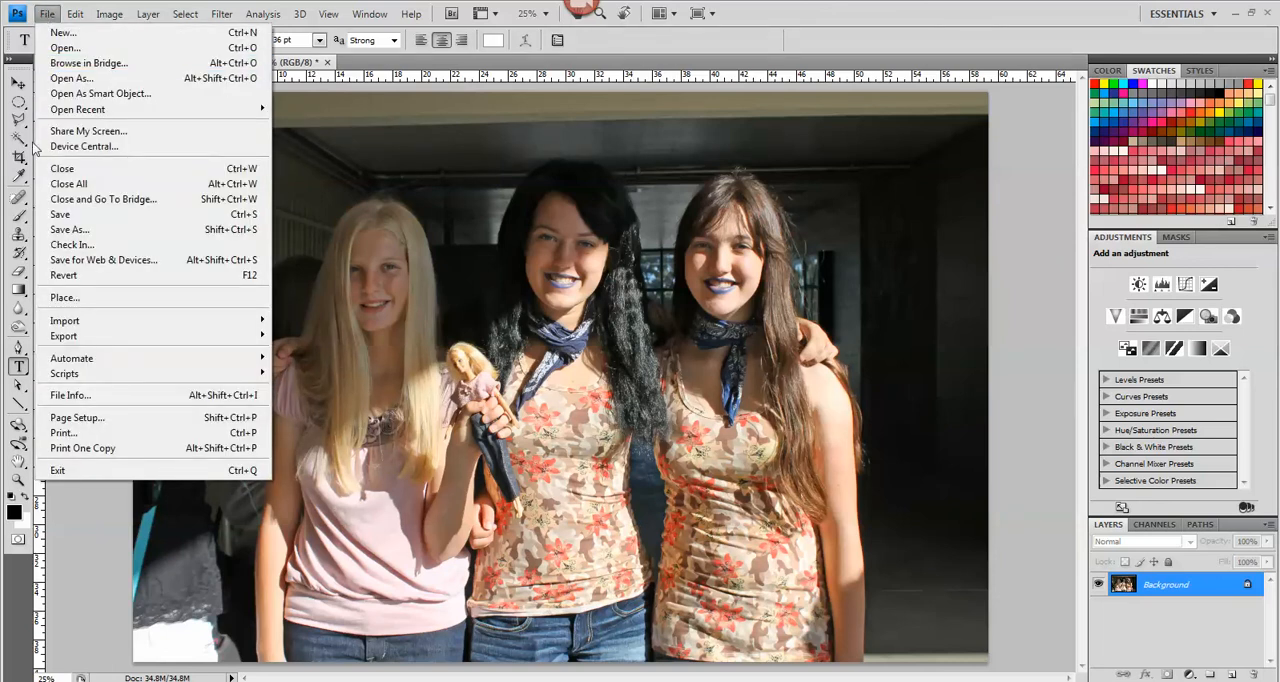
{"action": "left_click", "coordinate": [62, 230]}
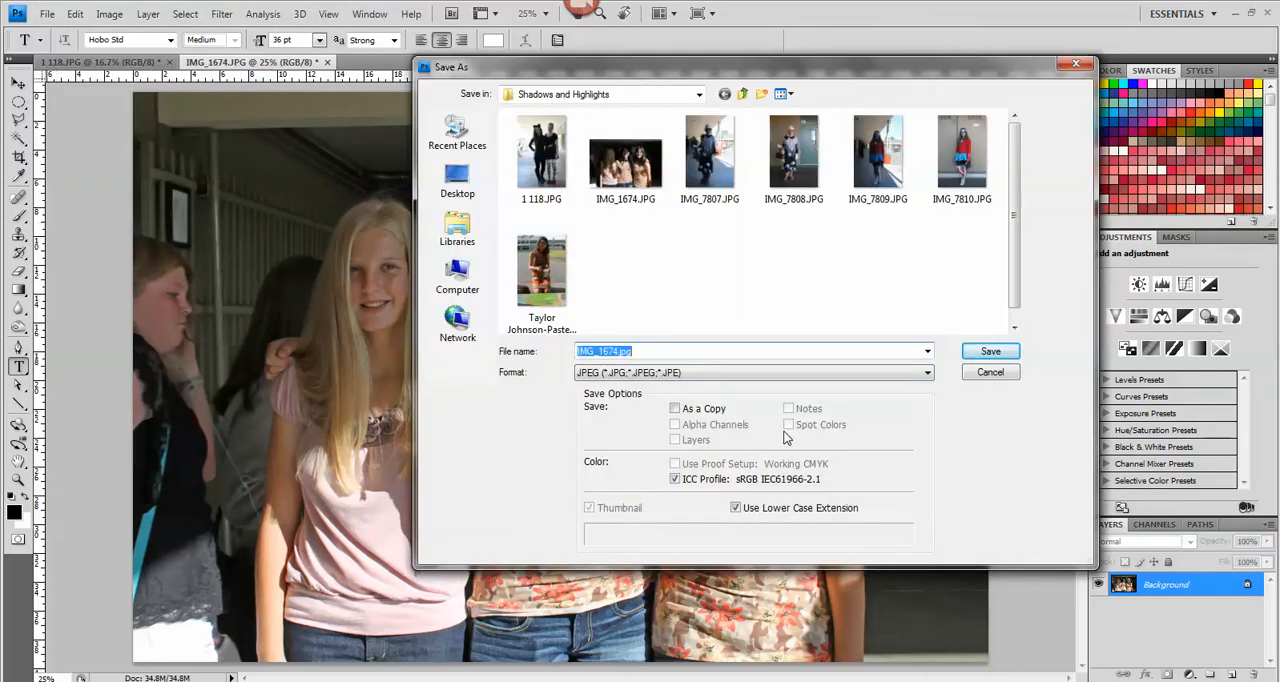
{"action": "type", "text": "Twin Day1"}
{"action": "left_click", "coordinate": [977, 349]}
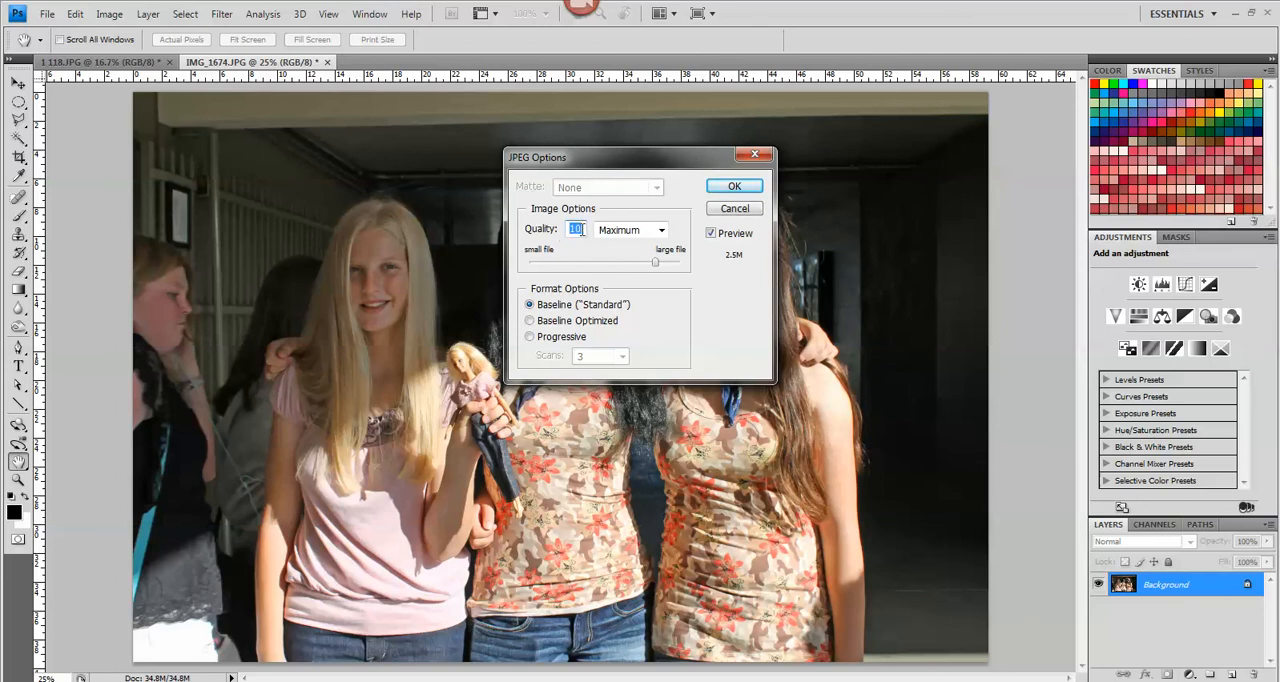
{"action": "left_click", "coordinate": [720, 186]}
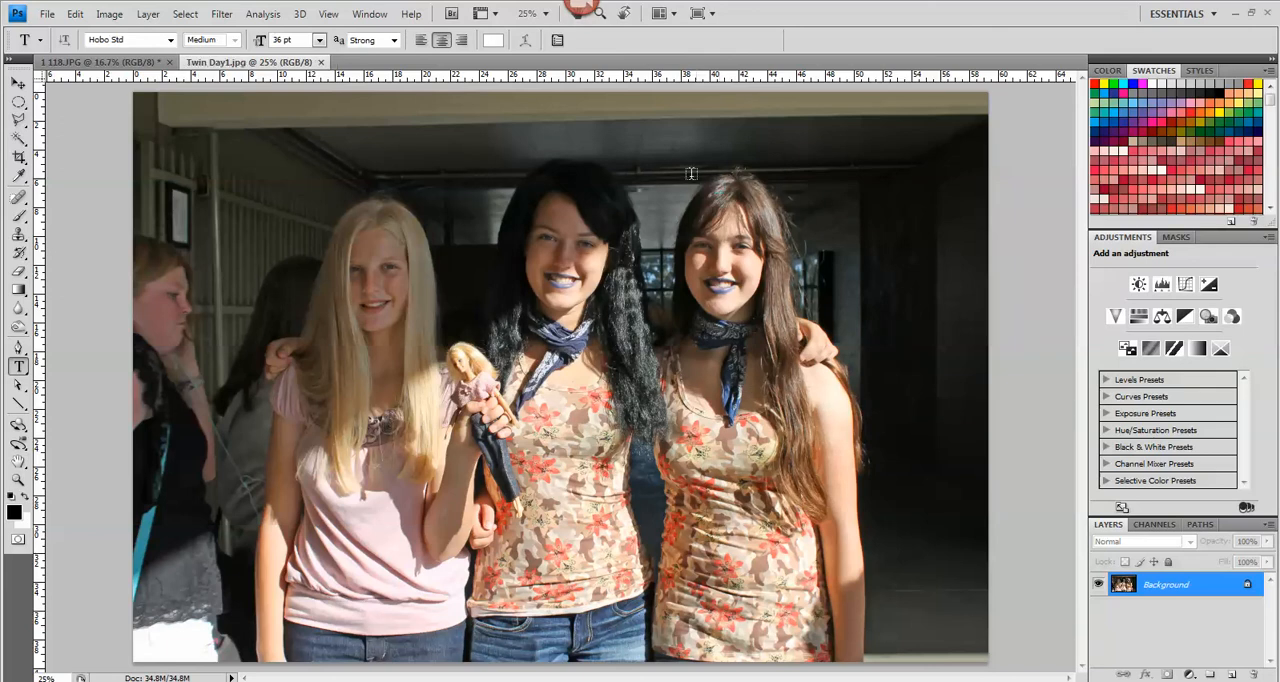
Open the "Pastels on the Quad" photo from the Shadows and Highlights folder
{"action": "left_click", "coordinate": [46, 14]}
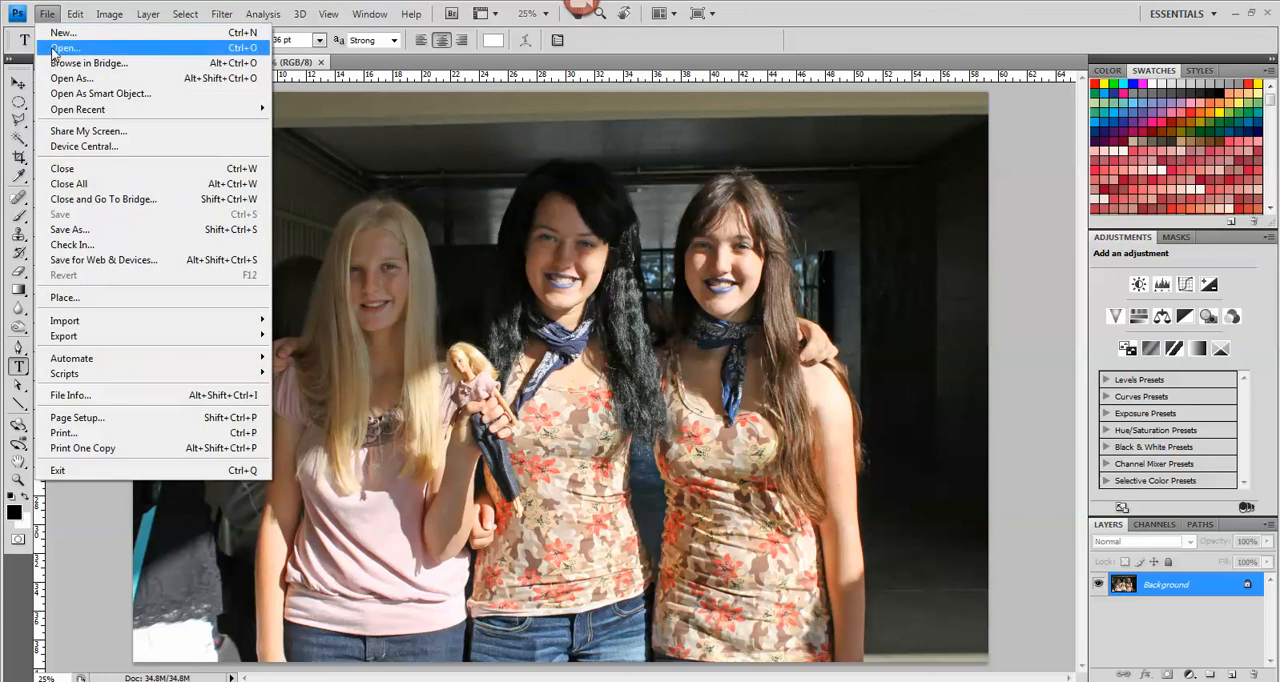
{"action": "left_click", "coordinate": [63, 47]}
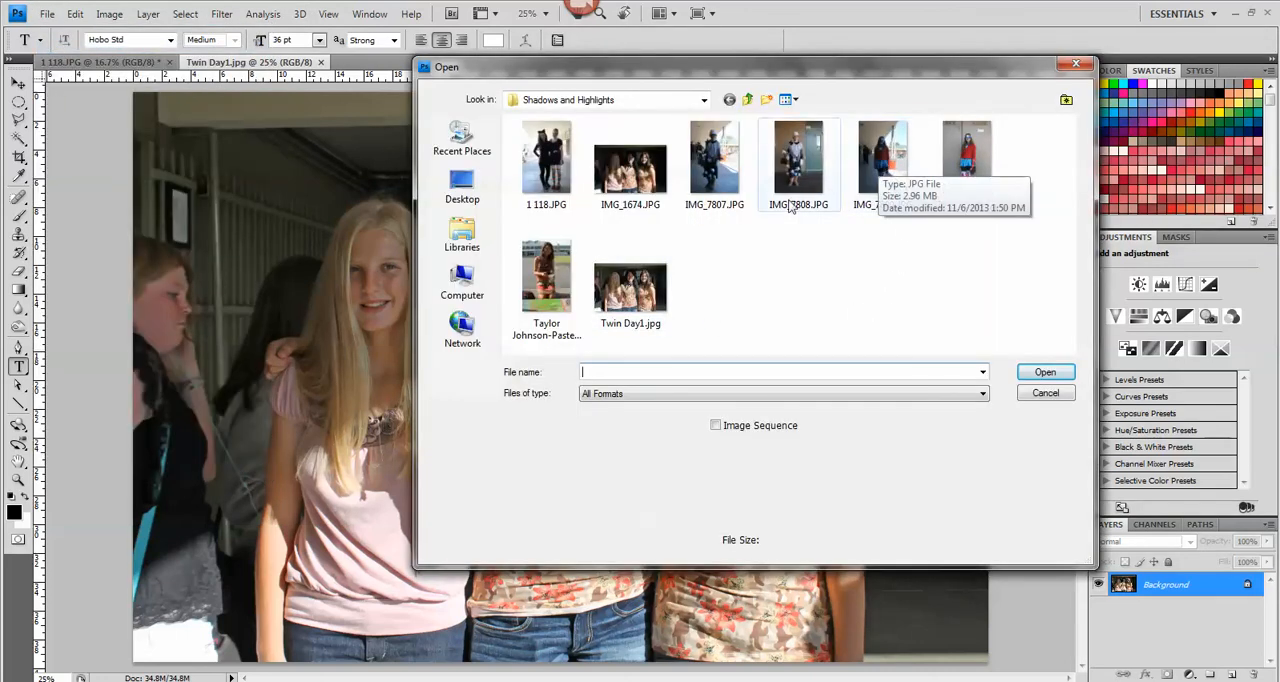
{"action": "left_click", "coordinate": [547, 292]}
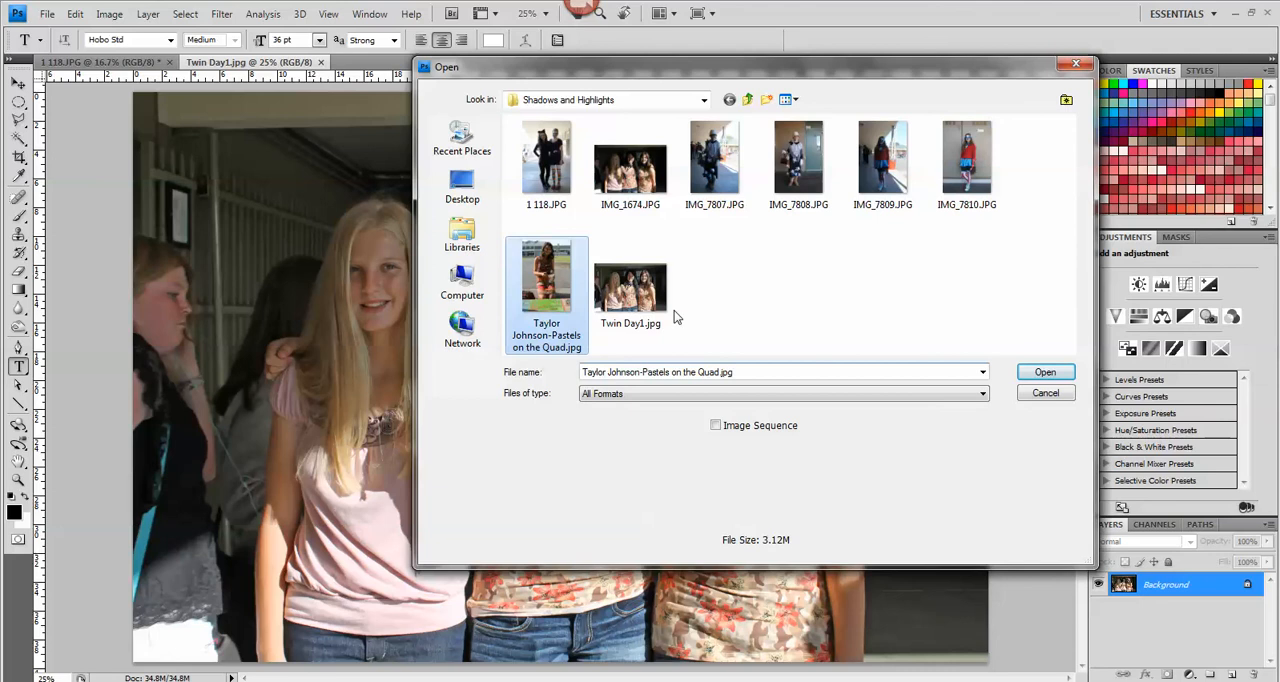
{"action": "key", "text": "Return"}
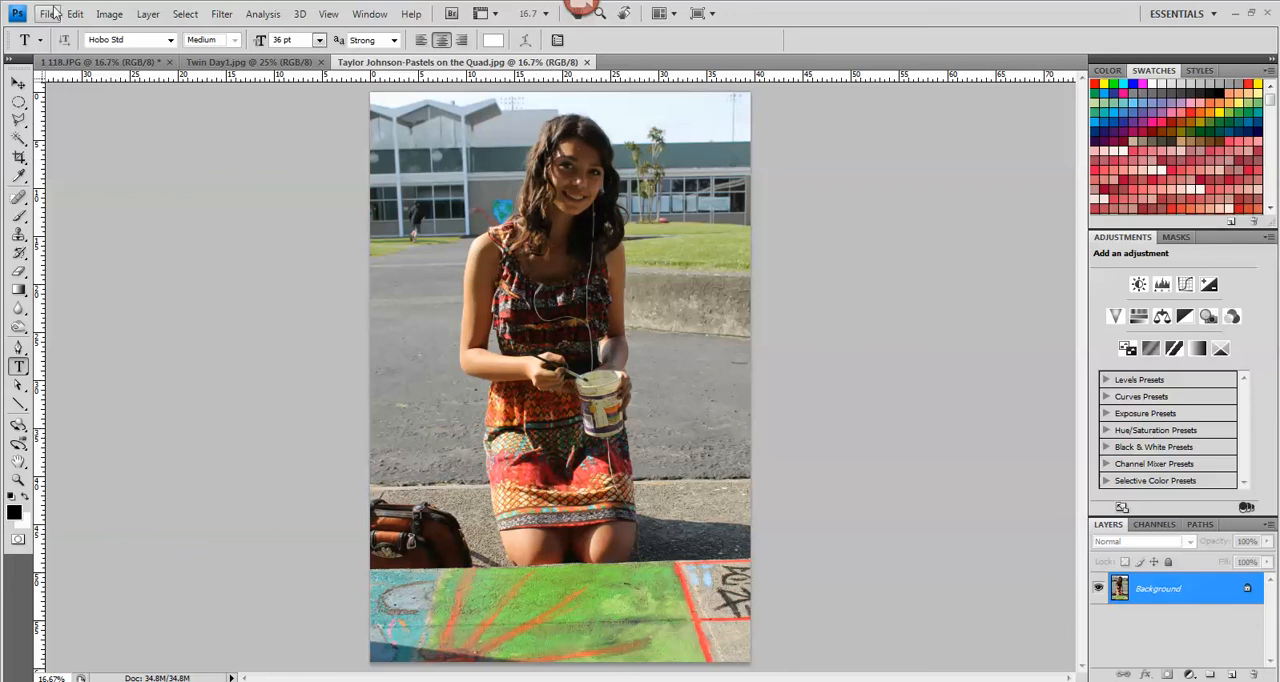
Apply a Shadows/Highlights adjustment with a Shadows amount of 13 % to the photo of the kneeling girl
{"action": "left_click", "coordinate": [108, 14]}
{"action": "mouse_move", "coordinate": [134, 55]}
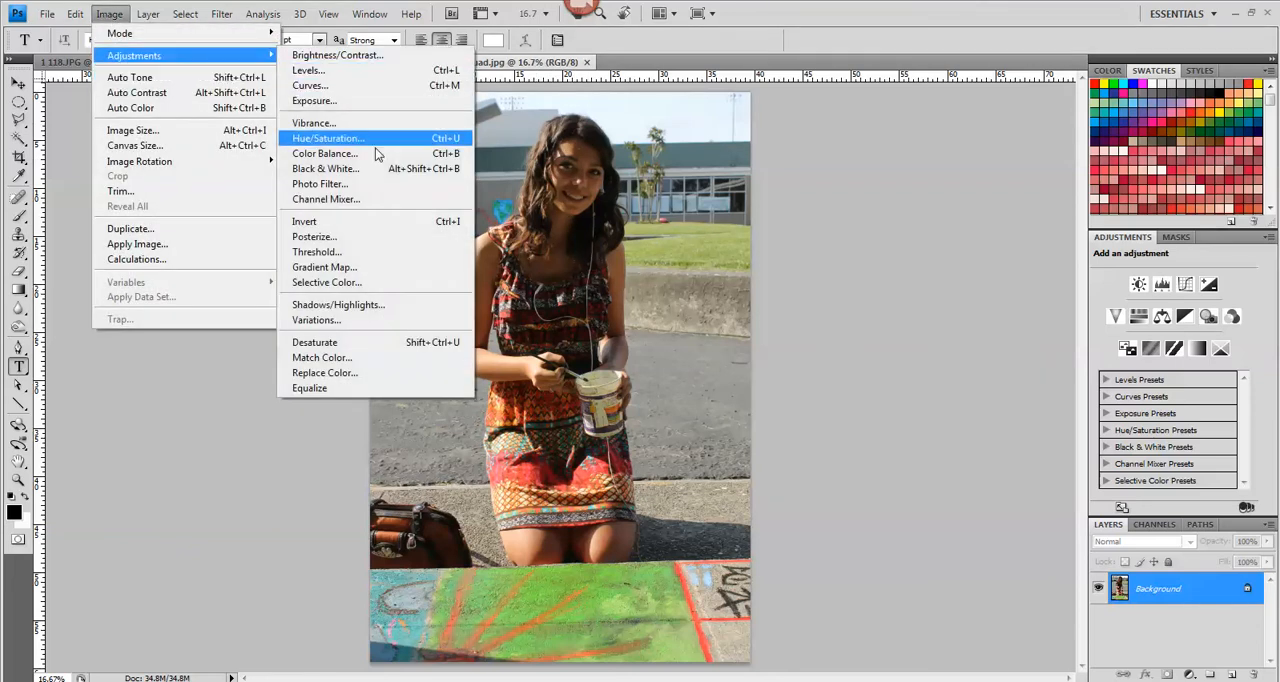
{"action": "left_click", "coordinate": [394, 305]}
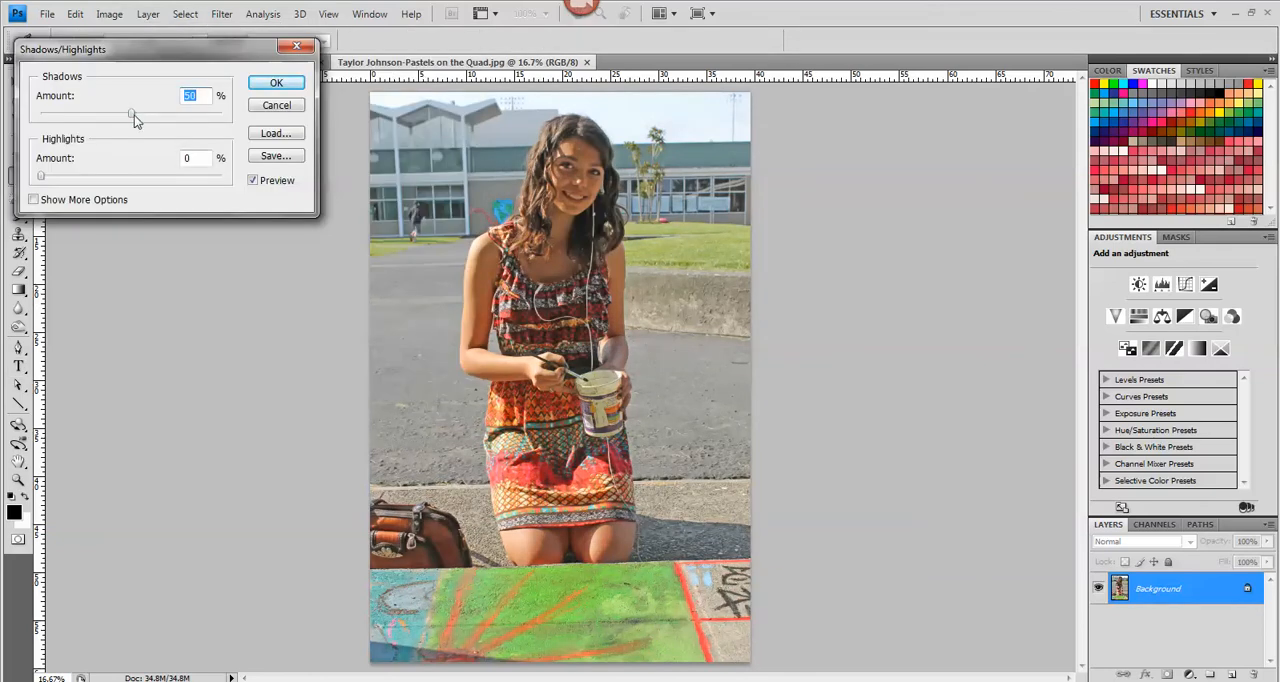
{"action": "left_click_drag", "start_coordinate": [132, 114], "coordinate": [66, 119]}
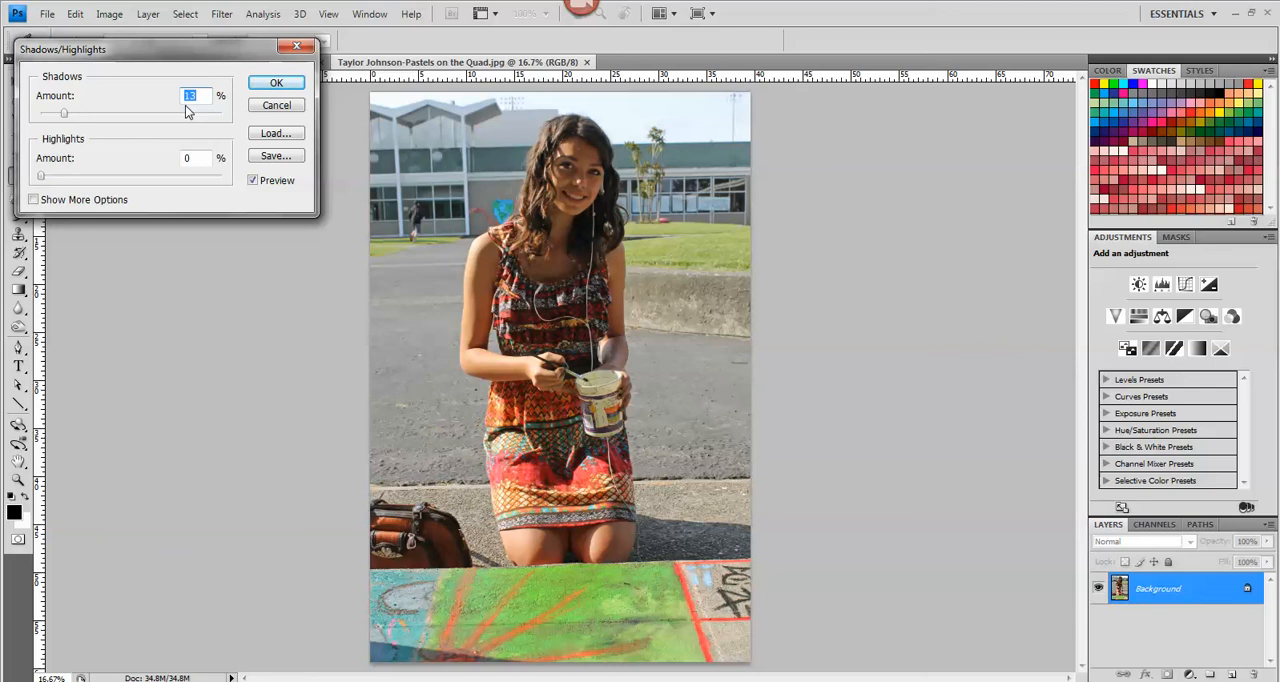
{"action": "left_click", "coordinate": [276, 83]}
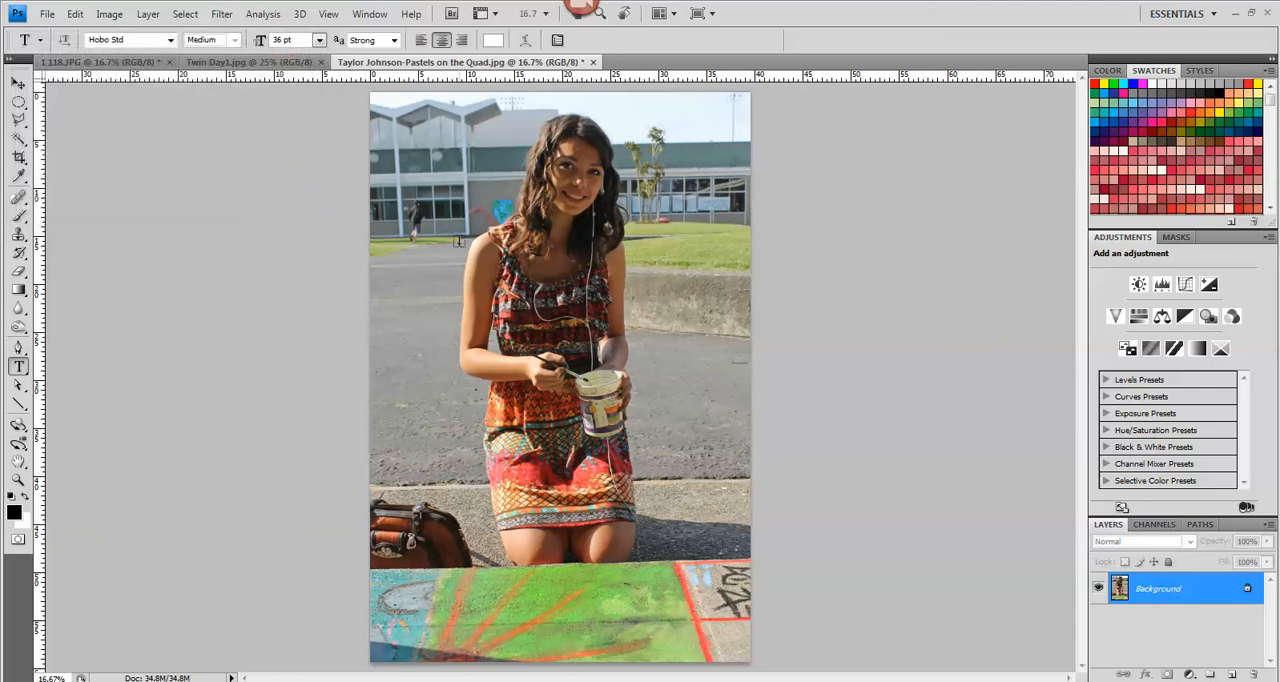
Save the adjusted photo as a JPEG named "Shadow and Highlights-" followed by the person's first name, at quality 10 (Maximum)
{"action": "left_click", "coordinate": [46, 15]}
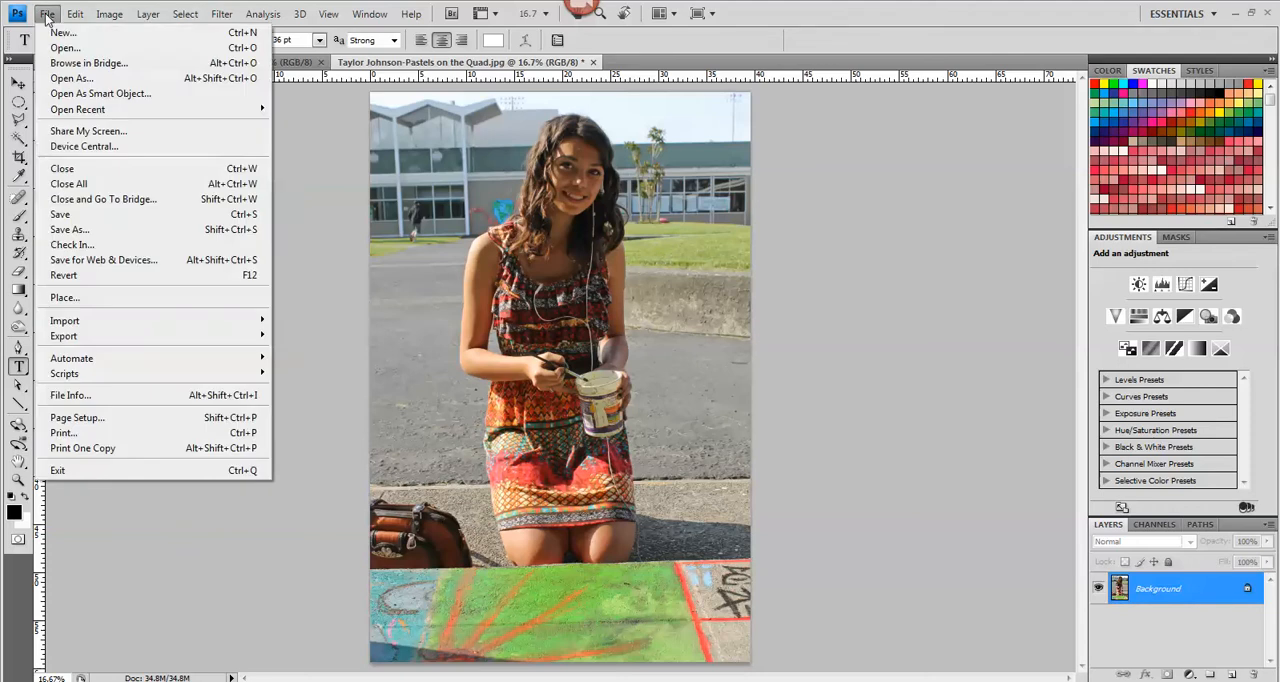
{"action": "left_click", "coordinate": [69, 231]}
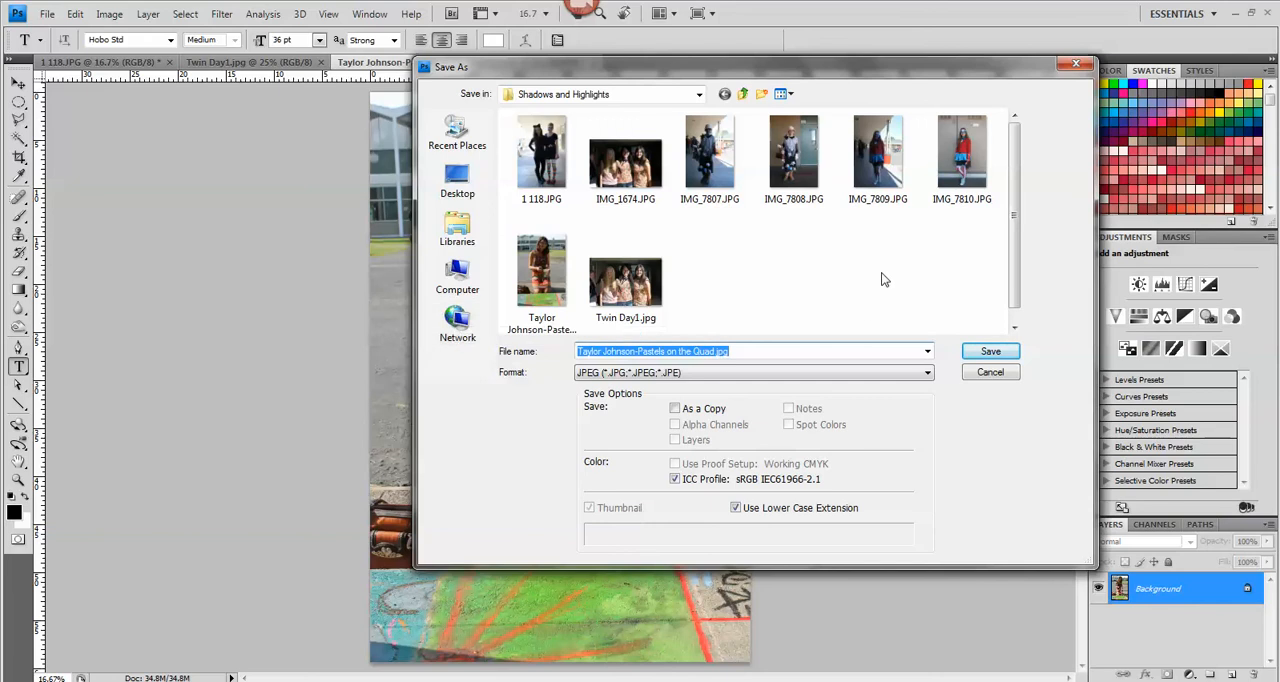
{"action": "type", "text": "Sha"}
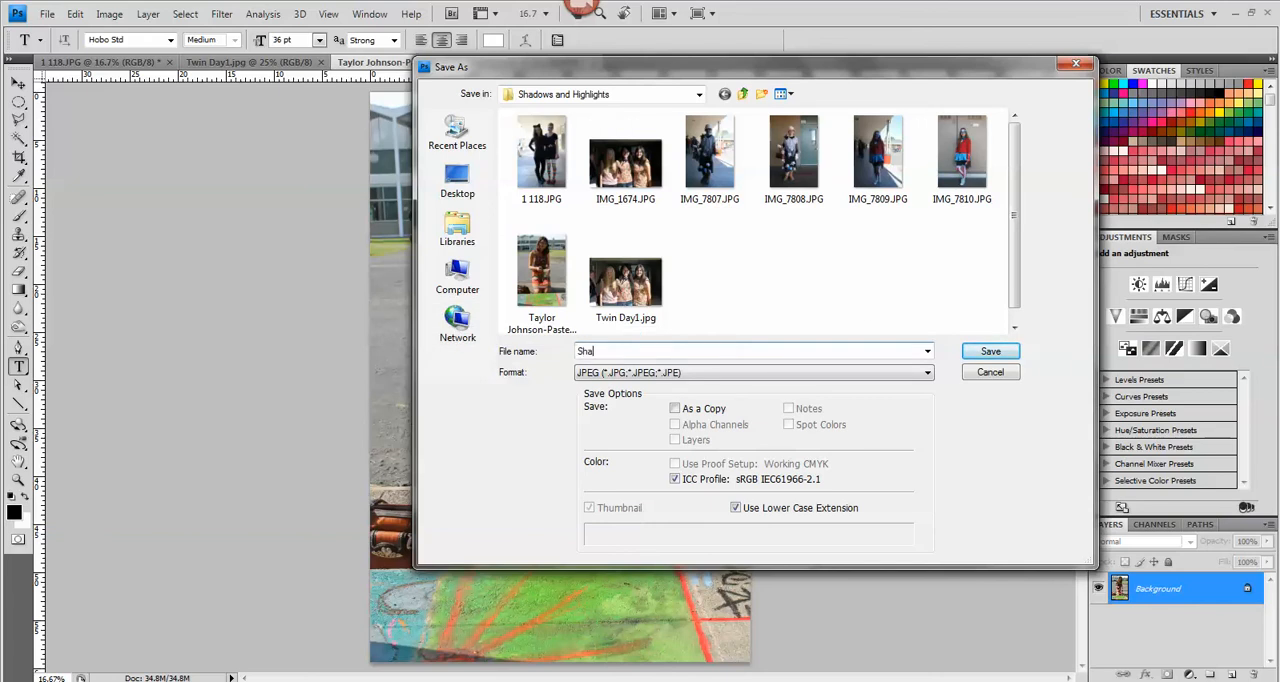
{"action": "type", "text": "dow and Highlights-Justine"}
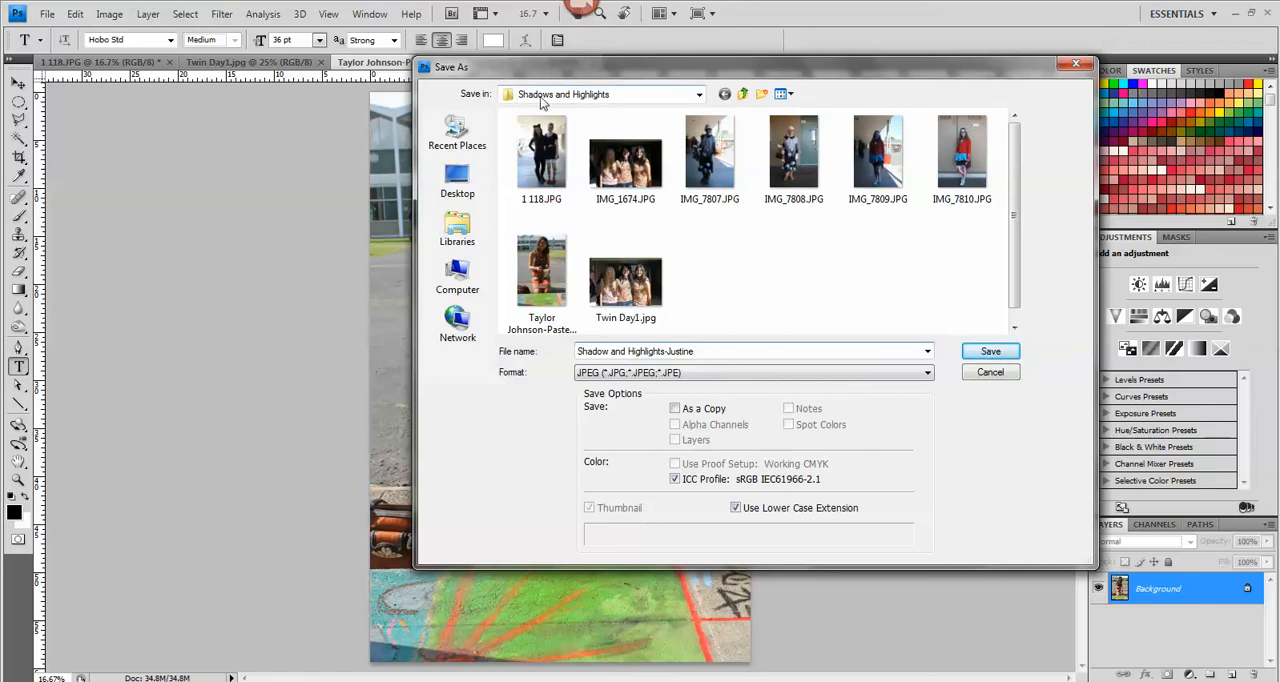
{"action": "left_click", "coordinate": [976, 353]}
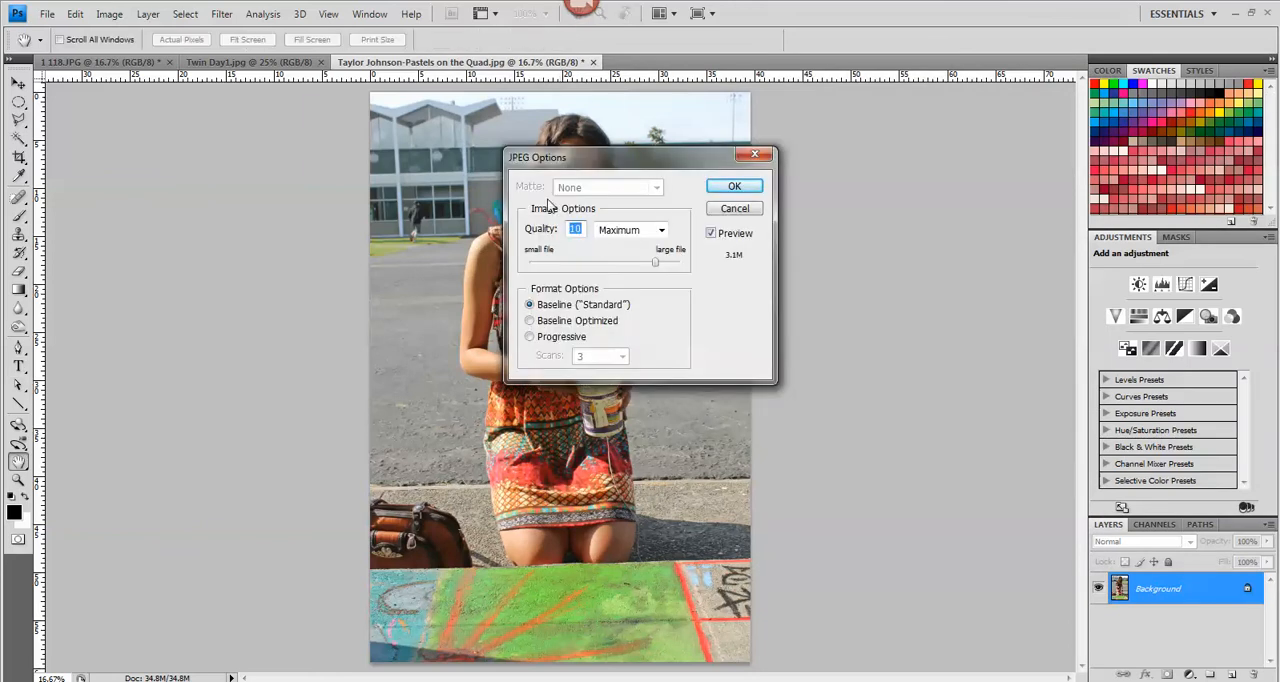
{"action": "left_click", "coordinate": [730, 188]}
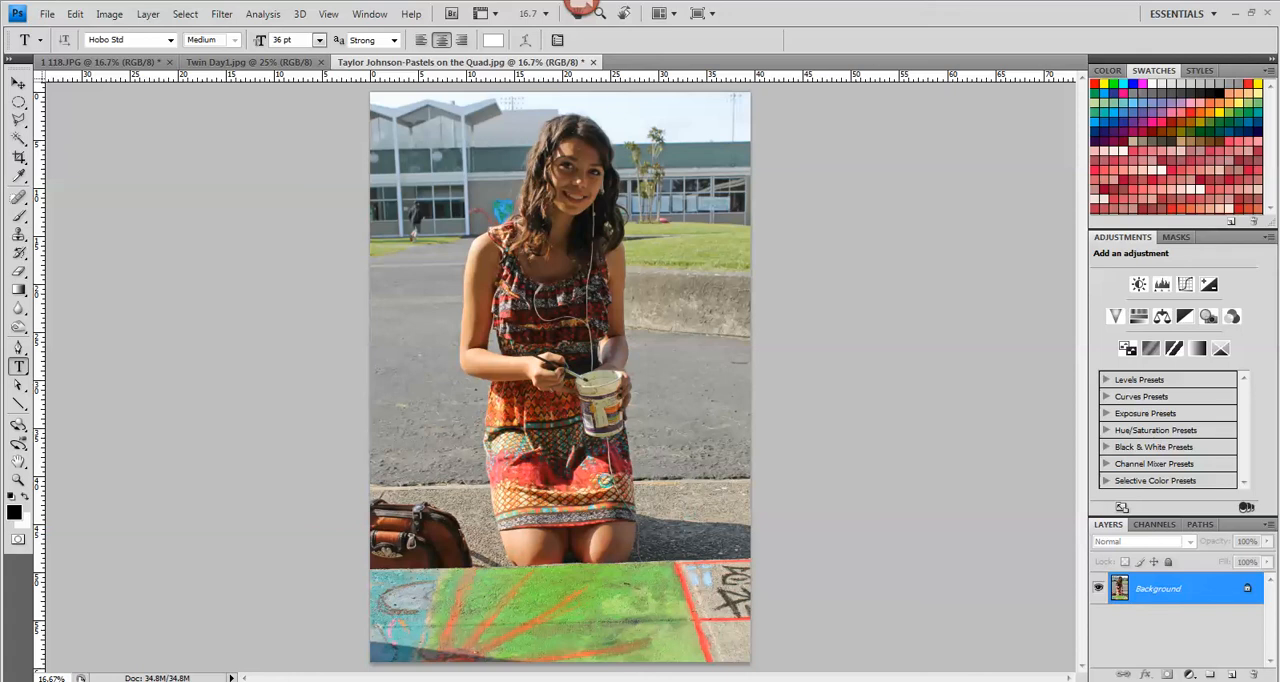